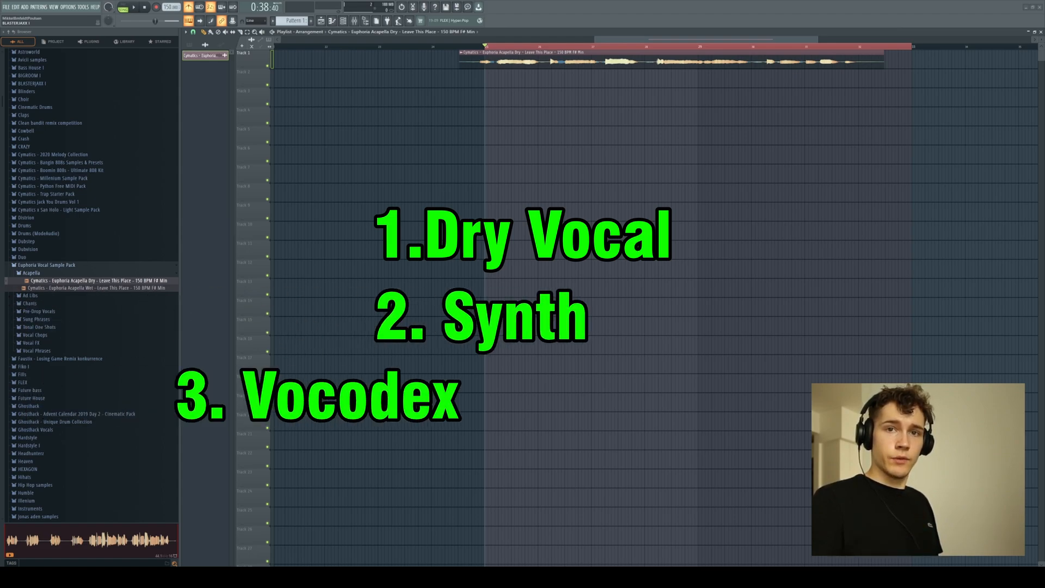
Play the dry vocal clip in the playlist from the loop start and listen to it.
{"action": "left_click", "coordinate": [571, 162]}
{"action": "right_click", "coordinate": [586, 148]}
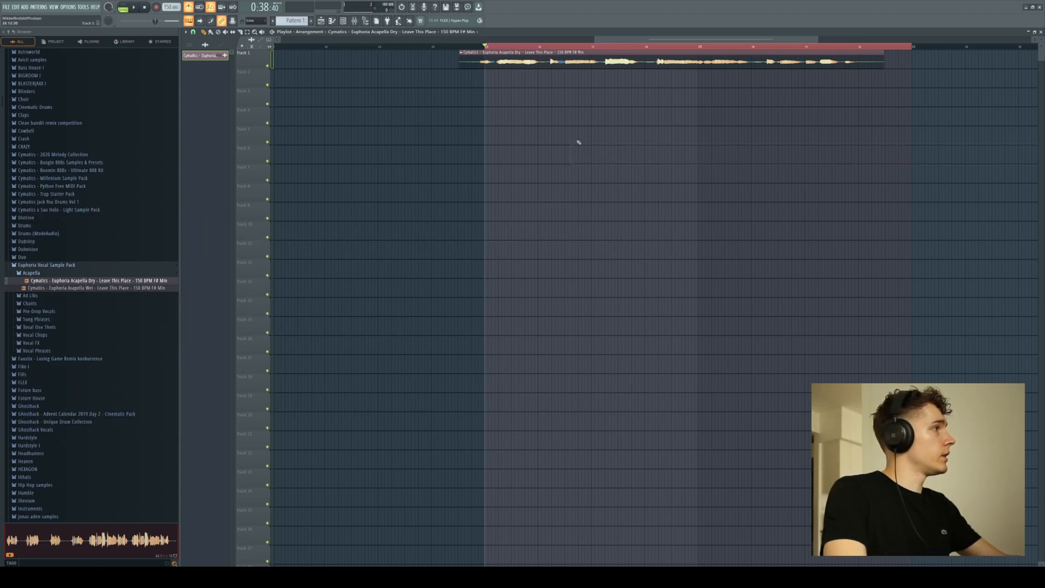
{"action": "left_click", "coordinate": [189, 6]}
{"action": "key", "text": "space"}
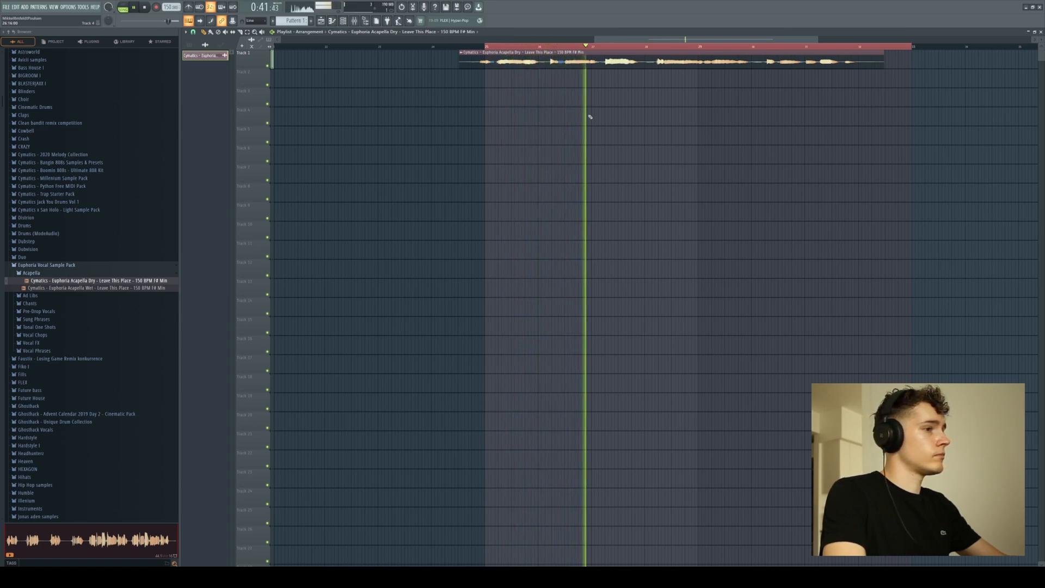
{"action": "key", "text": "space"}
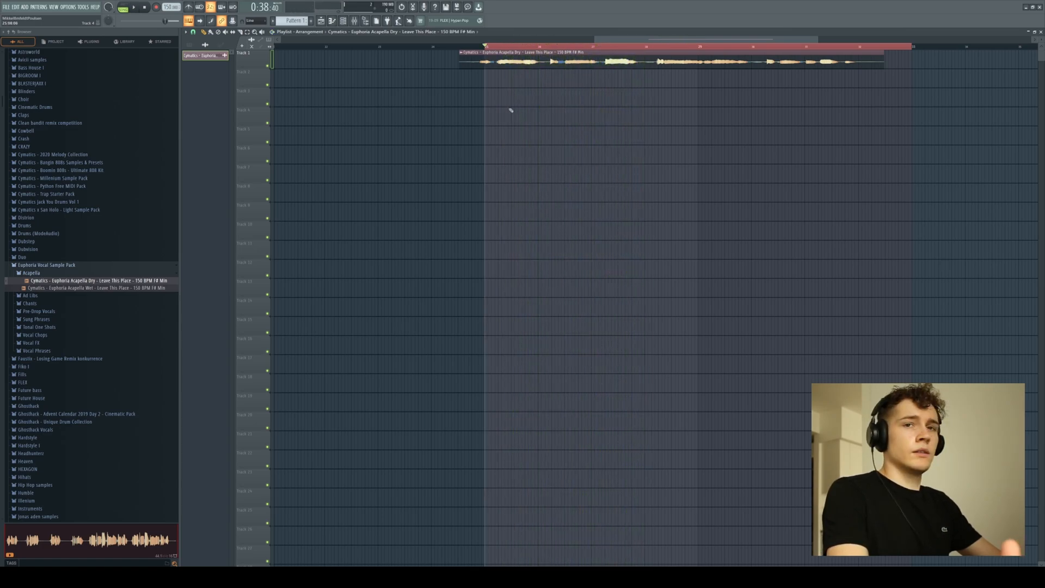
Rename the acapella clip on Track 1 as "Vocoded Vocal" and colour it green.
{"action": "left_click", "coordinate": [461, 55]}
{"action": "left_click", "coordinate": [485, 81]}
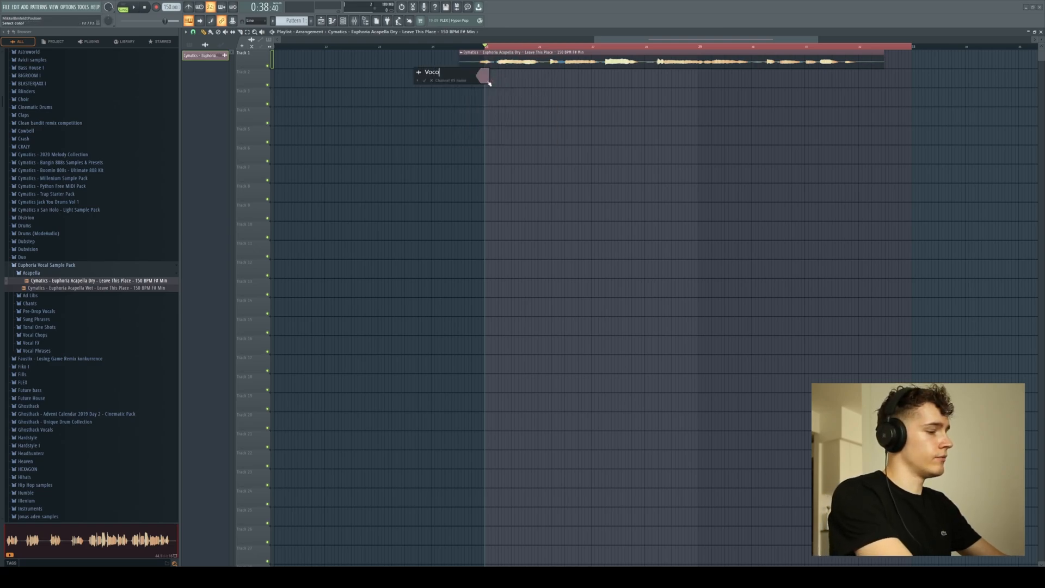
{"action": "type", "text": "Vocoded V"}
{"action": "type", "text": "ocal"}
{"action": "left_click", "coordinate": [488, 82]}
{"action": "left_click", "coordinate": [583, 141]}
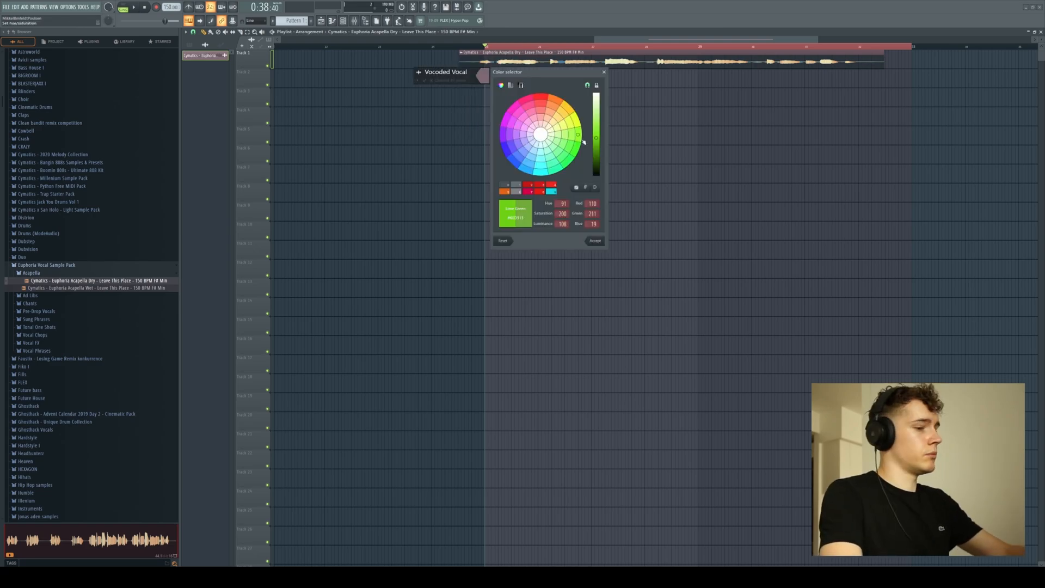
{"action": "key", "text": "Return"}
{"action": "key", "text": "Return"}
{"action": "left_click", "coordinate": [611, 140]}
{"action": "right_click", "coordinate": [825, 143]}
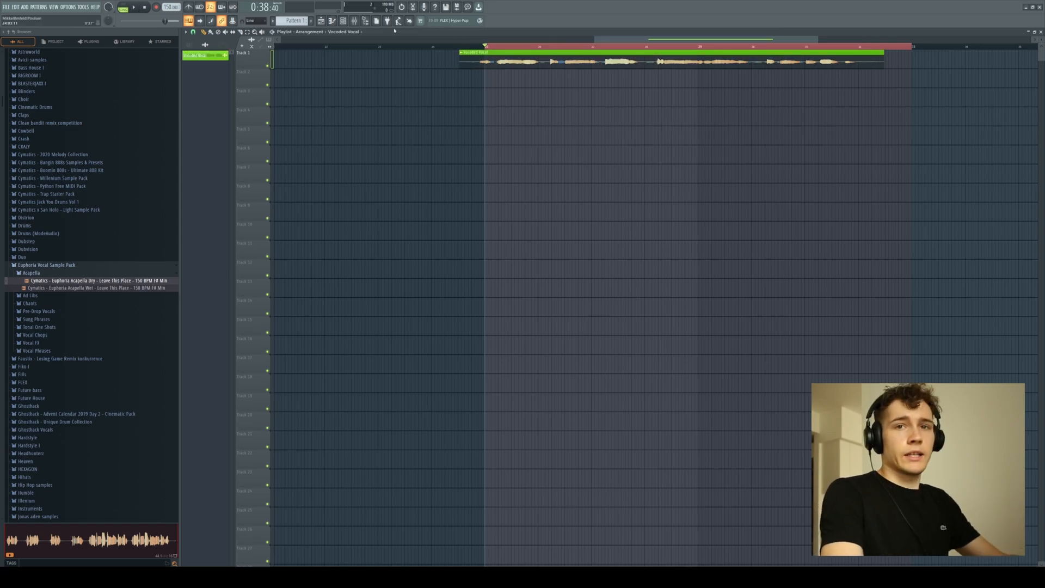
Insert a Serum synth as a new channel in the channel rack, keeping its default patch.
{"action": "left_click", "coordinate": [342, 21]}
{"action": "left_click", "coordinate": [284, 122]}
{"action": "left_click", "coordinate": [275, 127]}
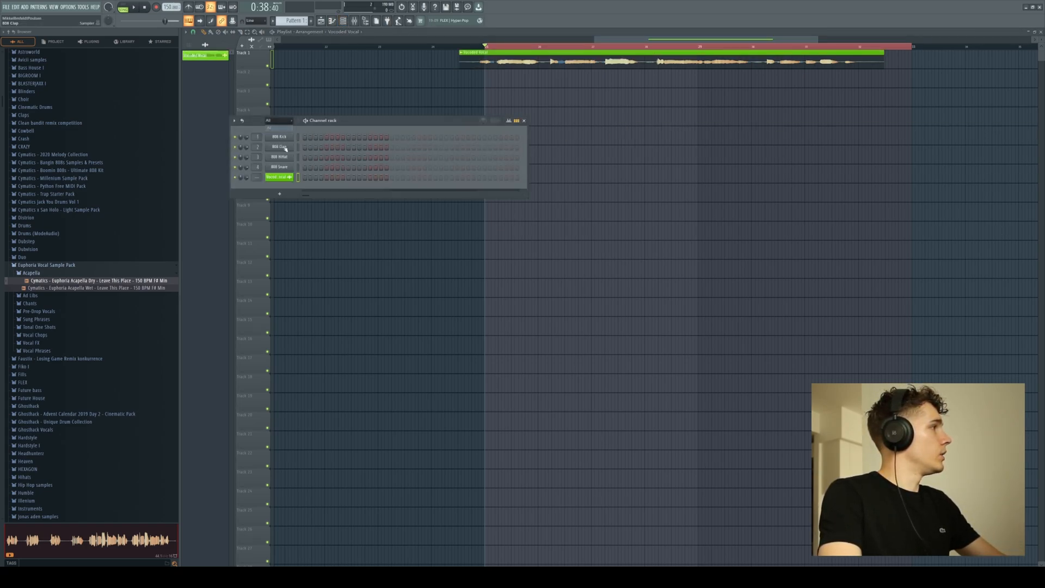
{"action": "right_click", "coordinate": [279, 168]}
{"action": "mouse_move", "coordinate": [325, 216]}
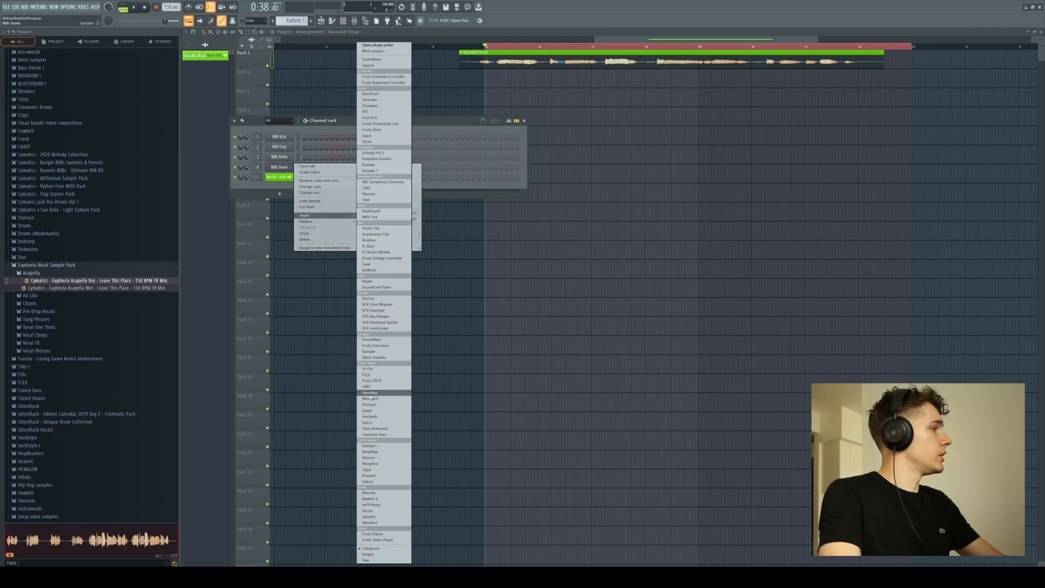
{"action": "left_click", "coordinate": [396, 511]}
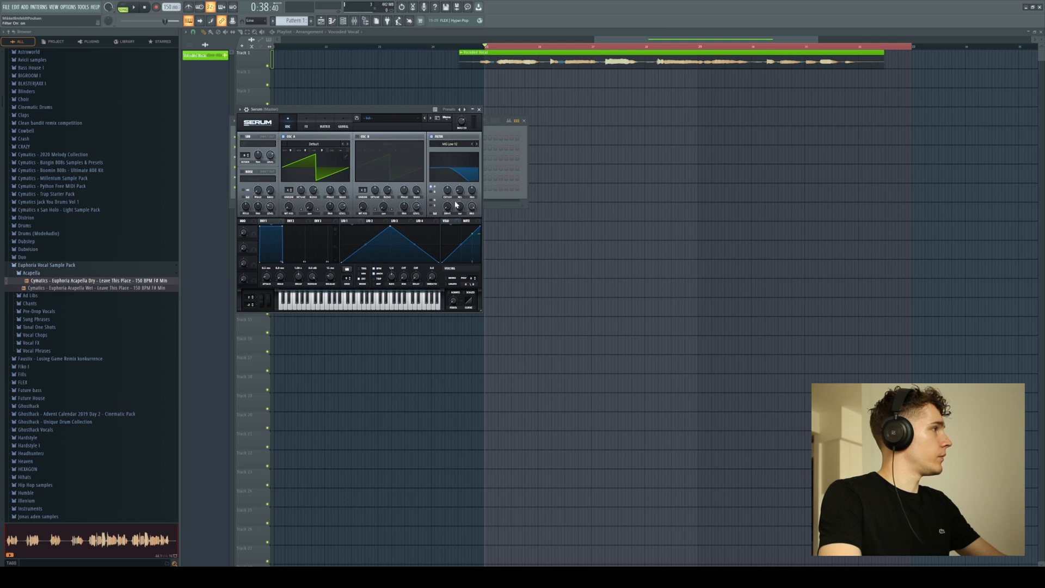
{"action": "left_click", "coordinate": [492, 158]}
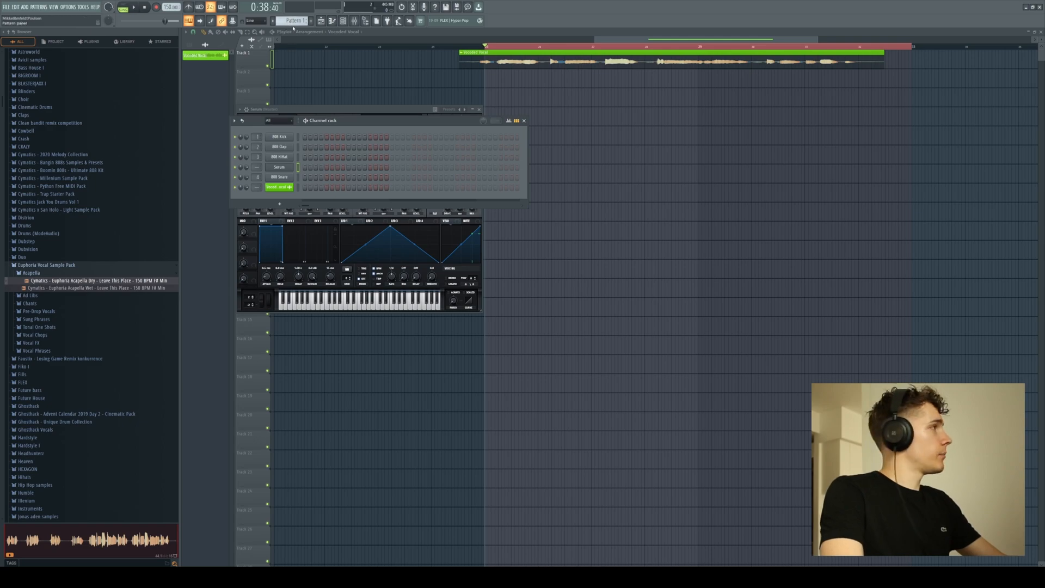
Create a four-chord Serum progression in Pattern 2, place it twice on Track 2 beneath the vocal, and play it.
{"action": "left_click_drag", "start_coordinate": [476, 86], "coordinate": [910, 83]}
{"action": "left_click", "coordinate": [343, 21]}
{"action": "right_click", "coordinate": [290, 167]}
{"action": "left_click", "coordinate": [299, 168]}
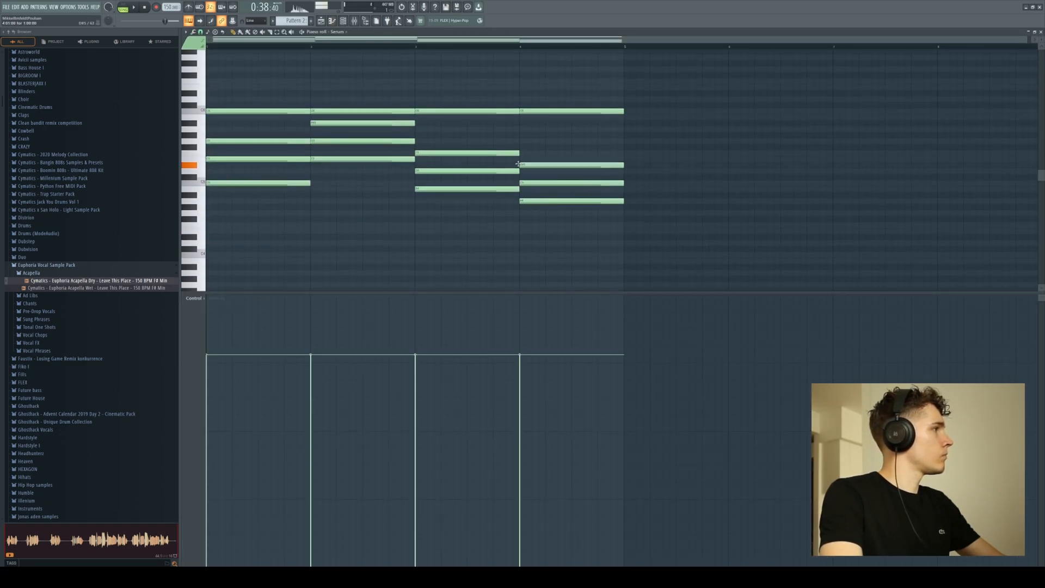
{"action": "key", "text": "space"}
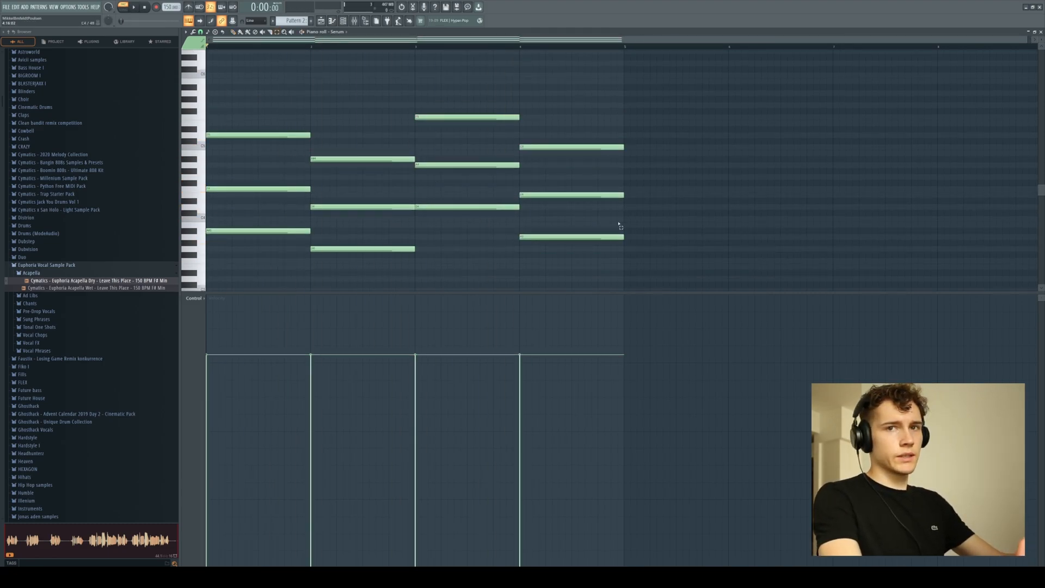
{"action": "key", "text": "space"}
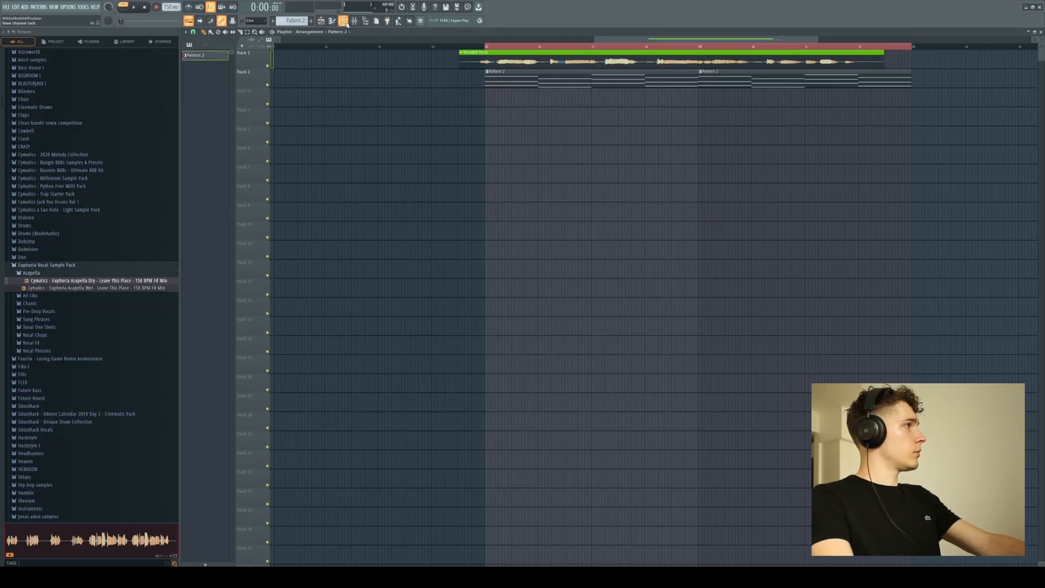
Rename the Serum channel as "Vocoder Synth" and colour it green.
{"action": "left_click", "coordinate": [347, 23]}
{"action": "right_click", "coordinate": [279, 169]}
{"action": "left_click", "coordinate": [304, 180]}
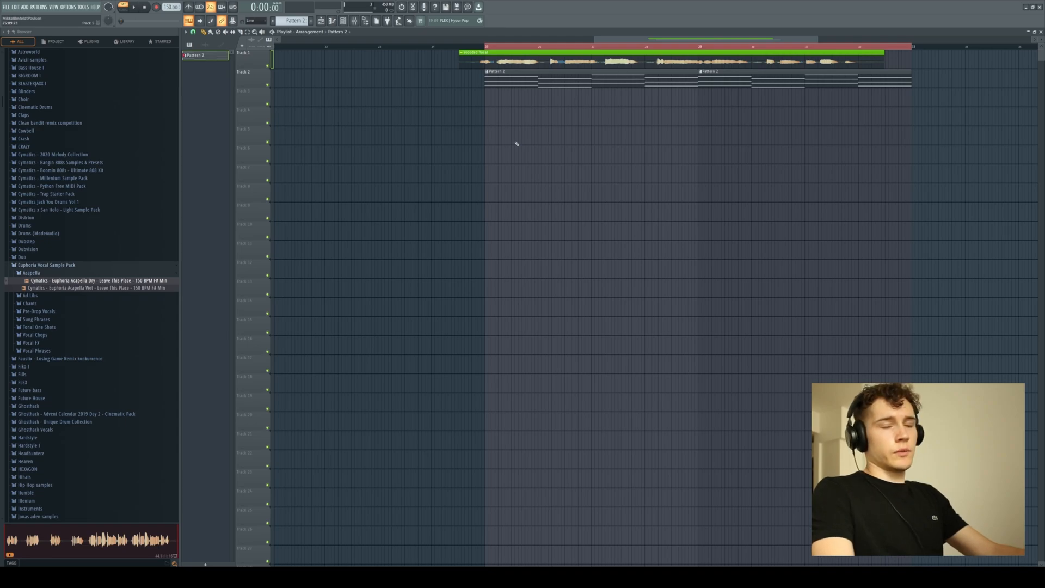
Rename mixer track Insert 25 as "Vocodex".
{"action": "left_click", "coordinate": [354, 21]}
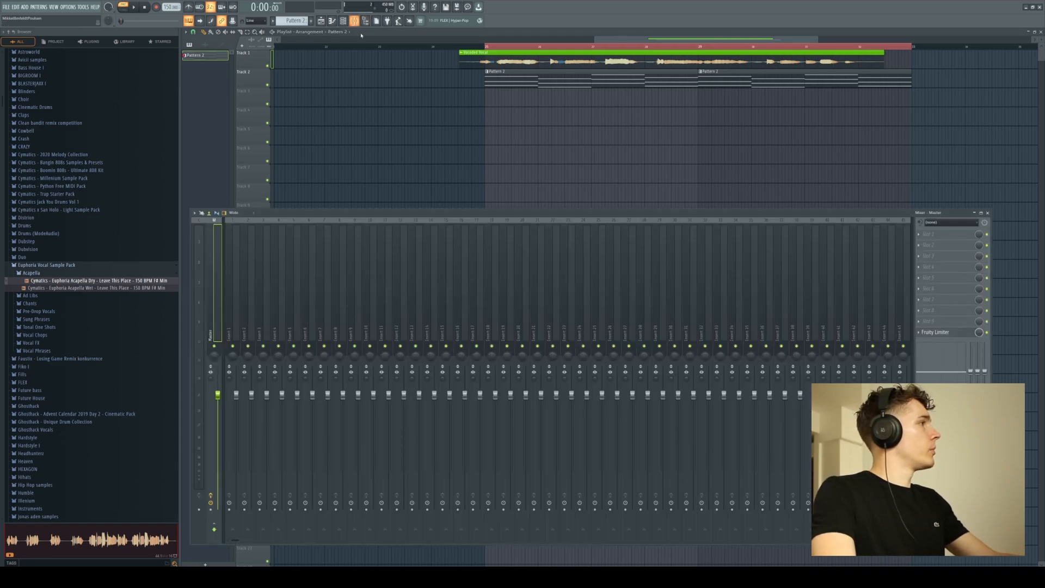
{"action": "right_click", "coordinate": [596, 310]}
{"action": "left_click", "coordinate": [620, 224]}
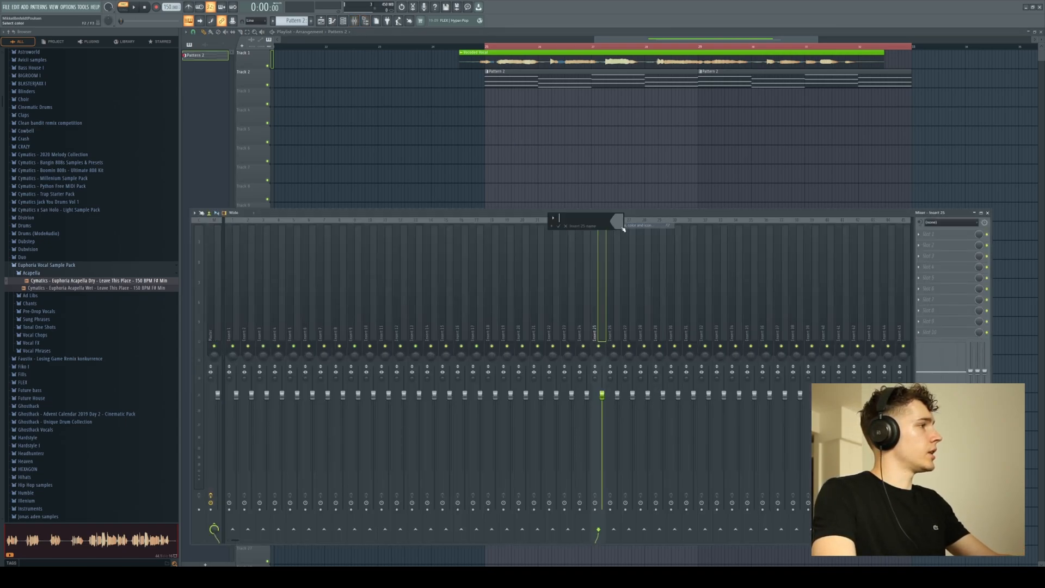
{"action": "type", "text": "Vocal"}
{"action": "key", "text": "Return"}
Assign the Vocoded Vocal channel to mixer track 24, just before the Vocodex track.
{"action": "left_click", "coordinate": [671, 66]}
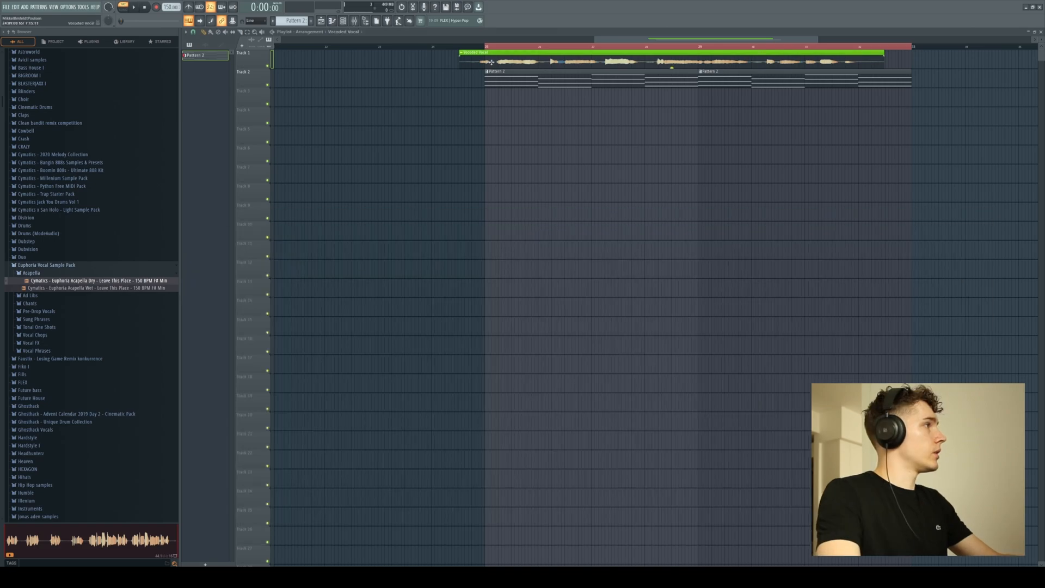
{"action": "left_click", "coordinate": [355, 21]}
{"action": "right_click", "coordinate": [583, 310]}
{"action": "left_click", "coordinate": [621, 291]}
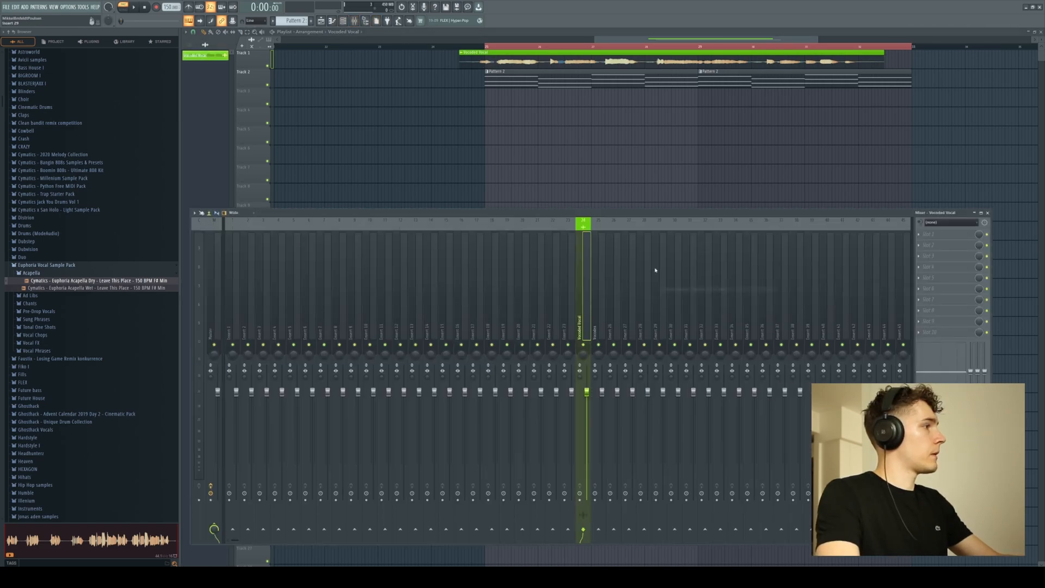
Assign the Vocoder Synth channel to mixer track 23, next to the Vocoded Vocal track.
{"action": "left_click", "coordinate": [346, 22]}
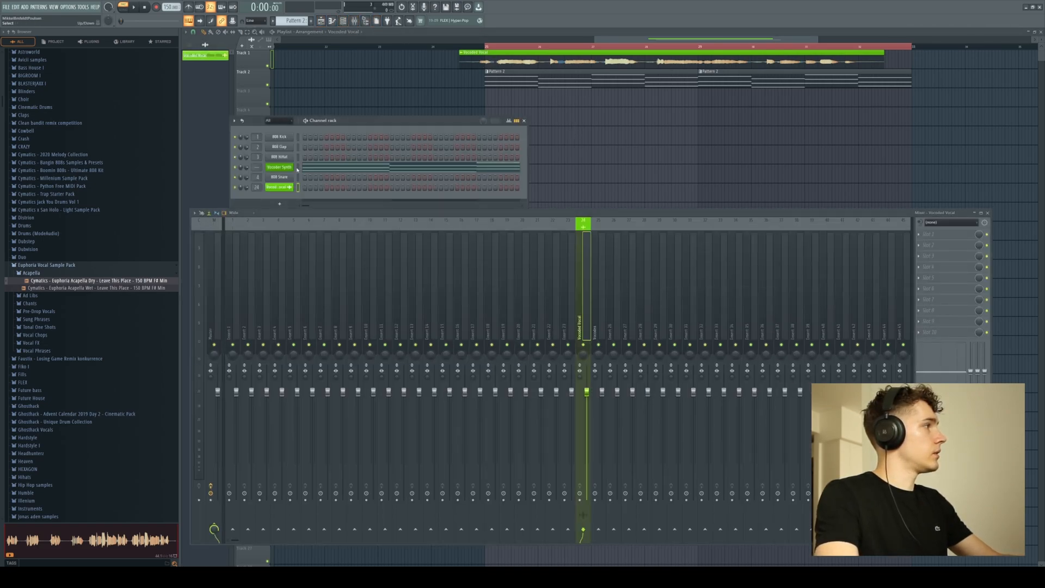
{"action": "right_click", "coordinate": [569, 224]}
{"action": "left_click", "coordinate": [595, 351]}
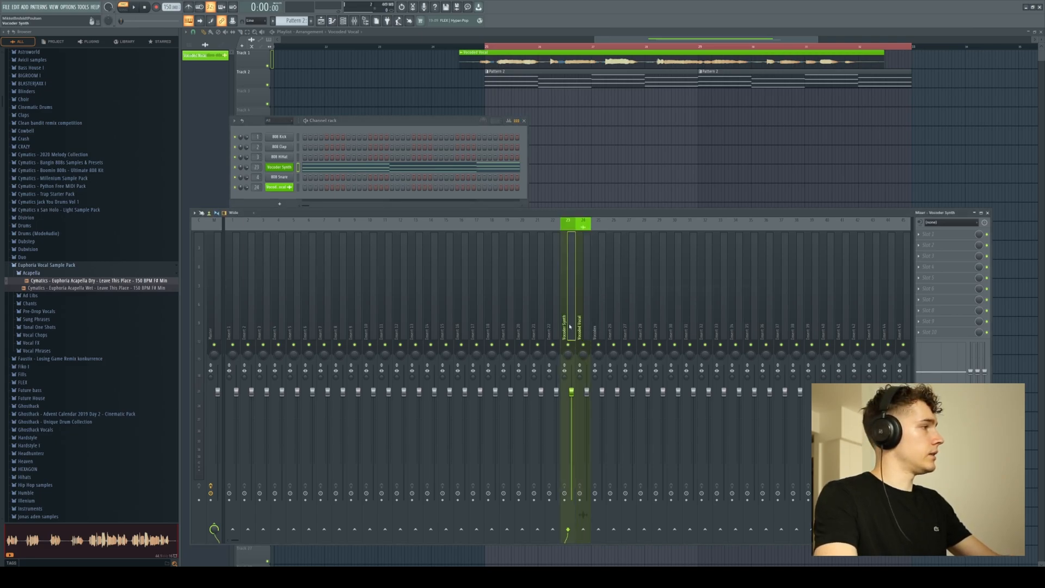
Route the Vocoded Vocal and Vocoder Synth mixer tracks exclusively to the Vocodex track.
{"action": "left_click", "coordinate": [585, 330]}
{"action": "right_click", "coordinate": [598, 529]}
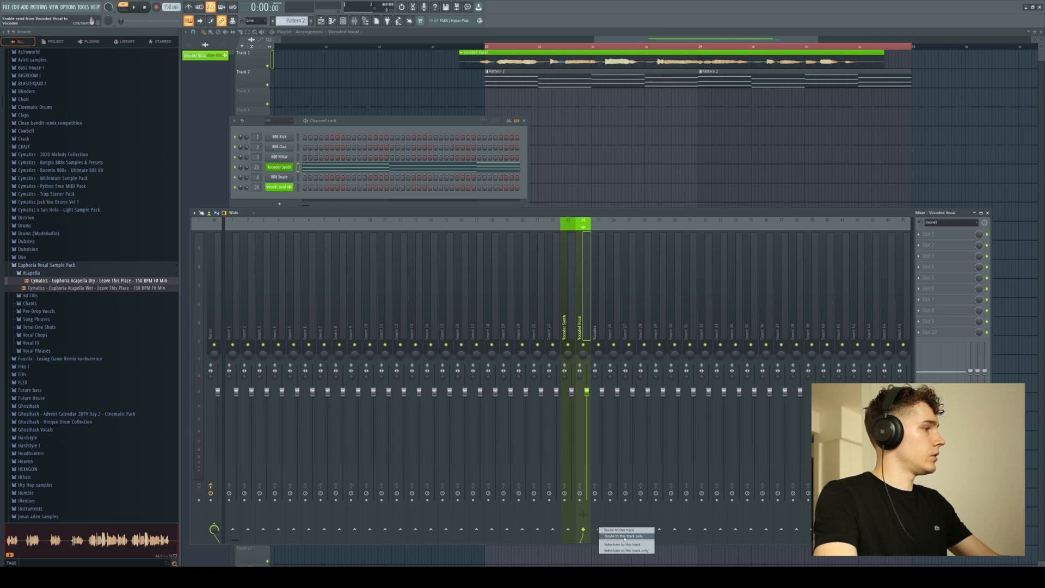
{"action": "left_click", "coordinate": [624, 536]}
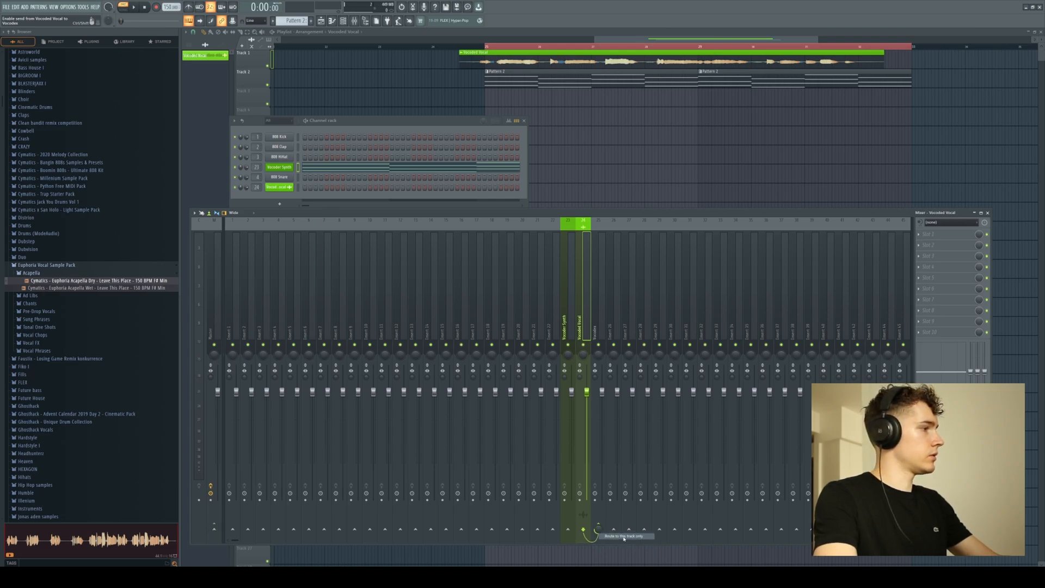
{"action": "left_click", "coordinate": [576, 334]}
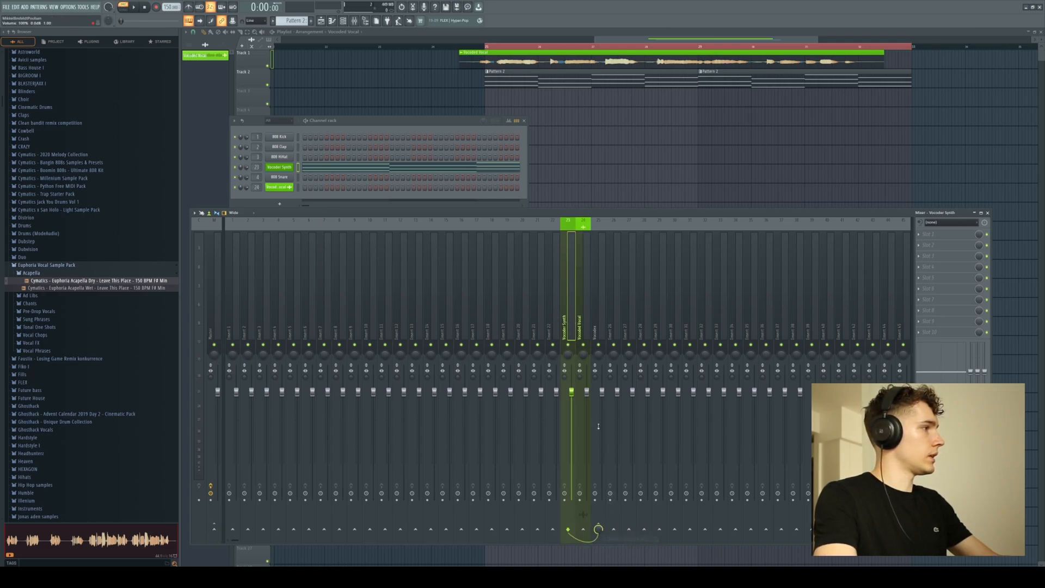
Play the arrangement from the loop start and check the signals of the three vocoder tracks in the mixer.
{"action": "left_click", "coordinate": [488, 47]}
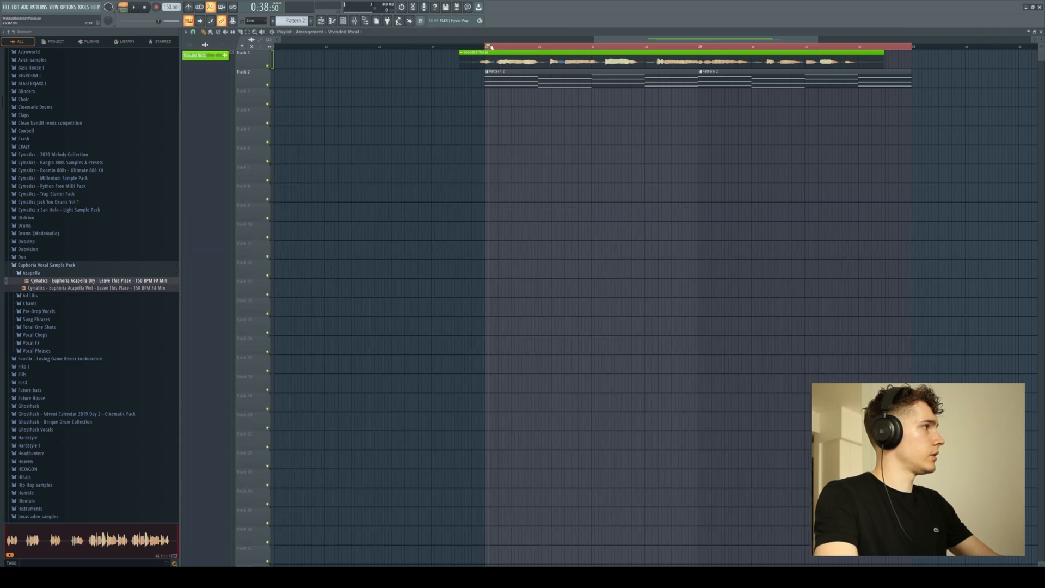
{"action": "left_click", "coordinate": [354, 20]}
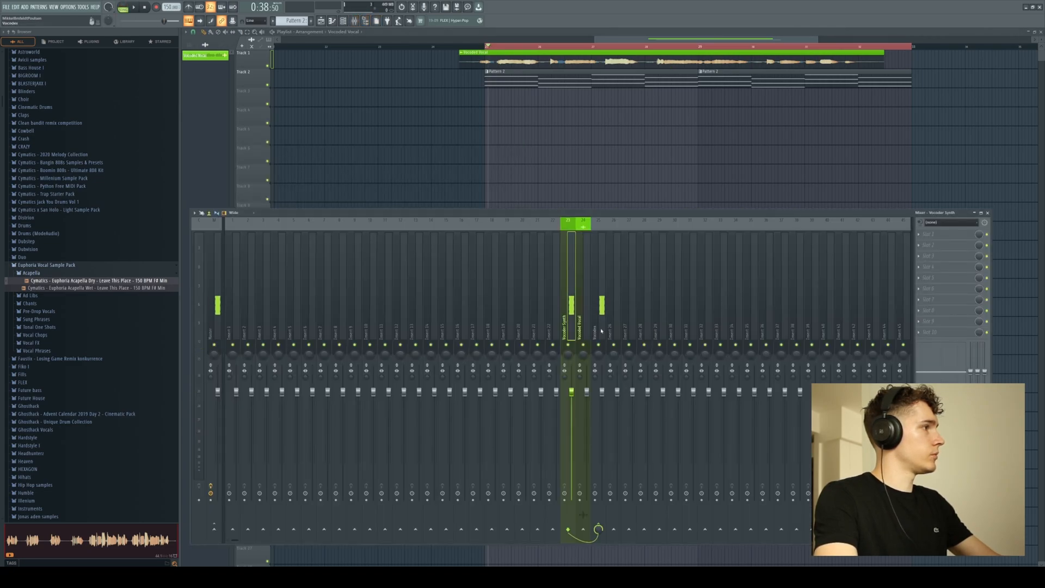
{"action": "key", "text": "space"}
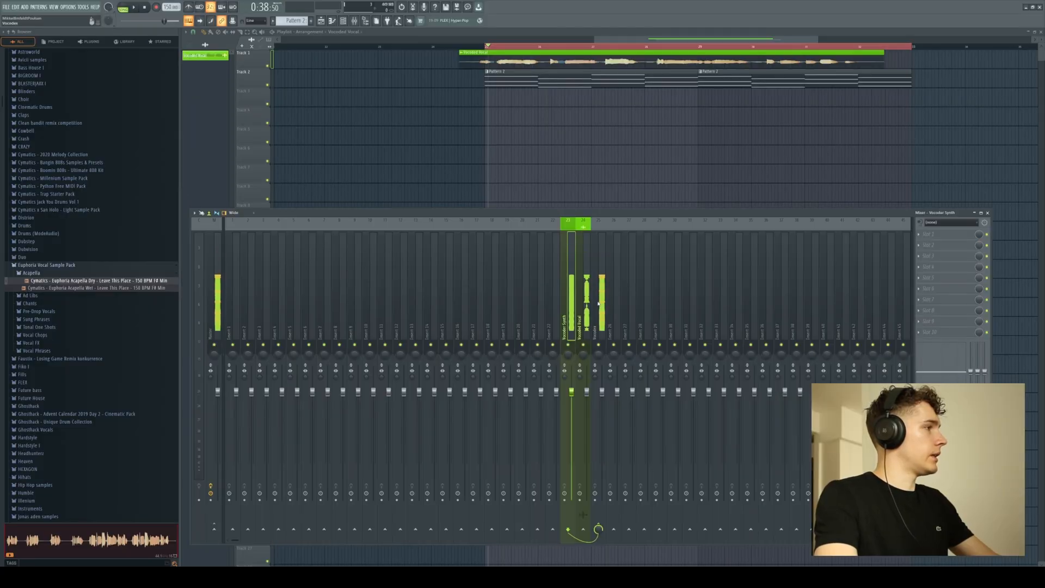
Load the Vocodex effect into the first slot of the Vocodex mixer track.
{"action": "left_click", "coordinate": [460, 321]}
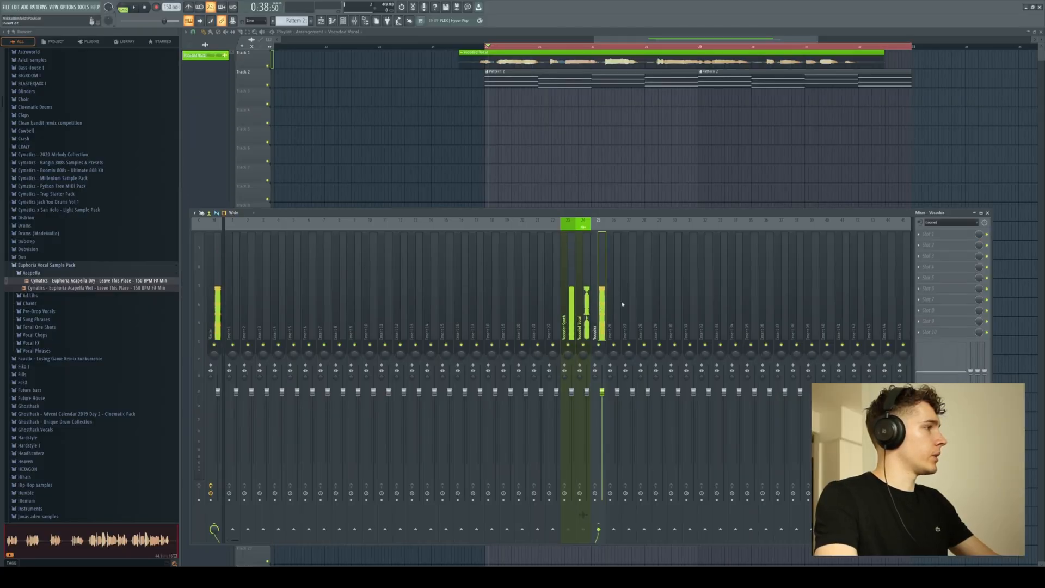
{"action": "left_click", "coordinate": [919, 235]}
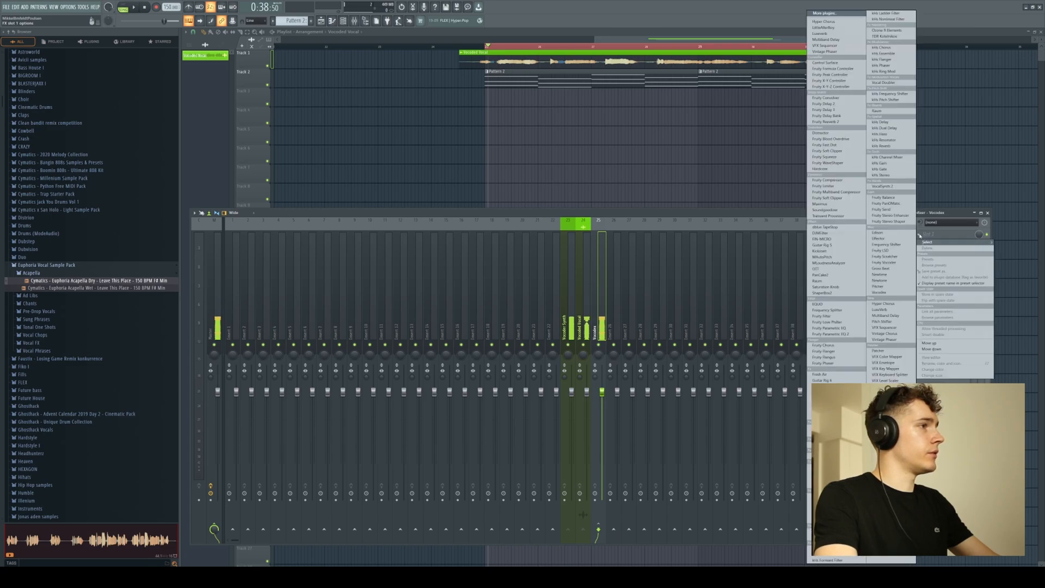
{"action": "left_click", "coordinate": [879, 292]}
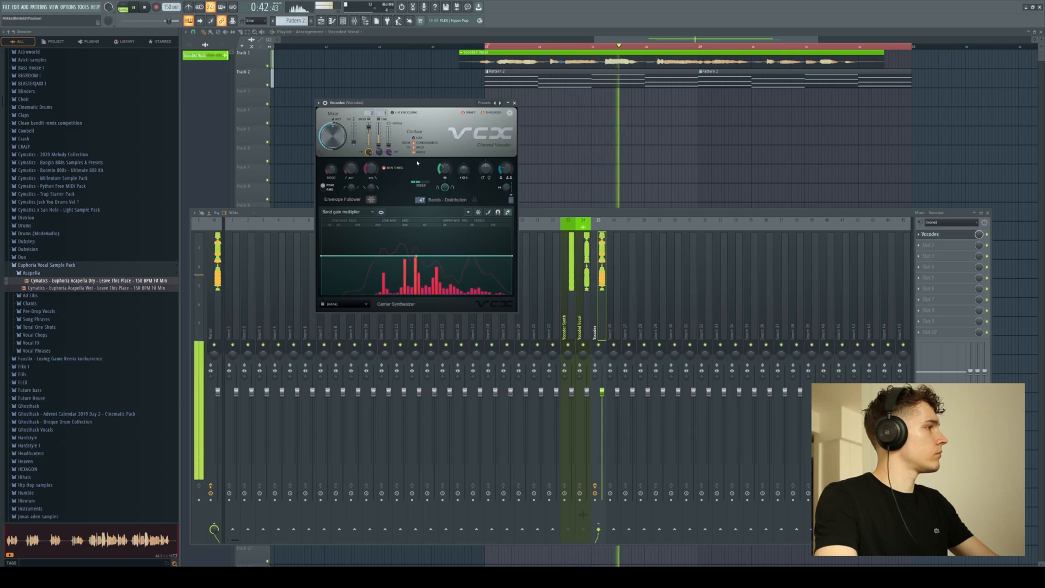
Adjust the modulator unison amount in Vocodex while playing back the vocoded vocal.
{"action": "key", "text": "space"}
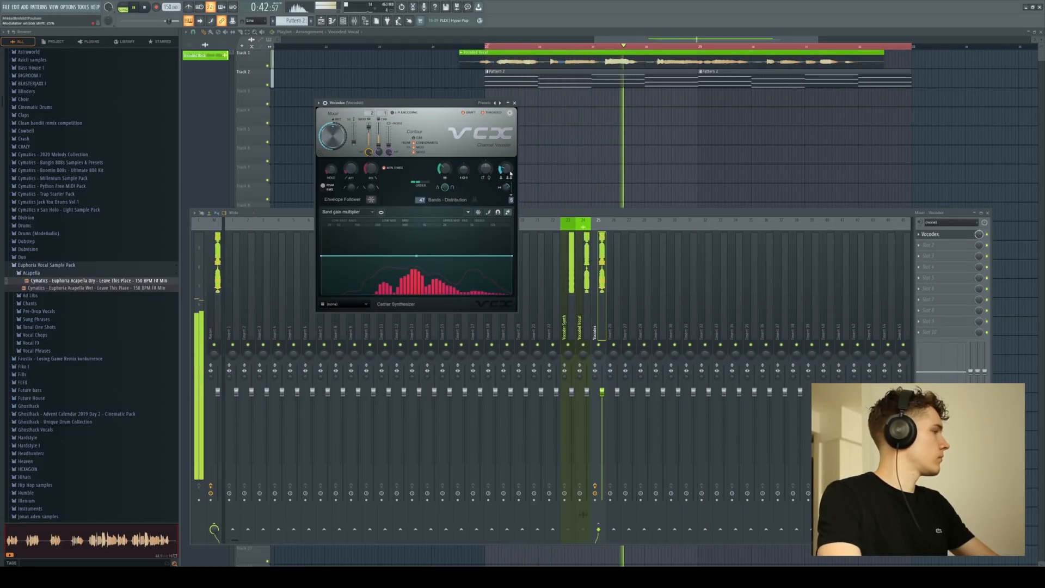
{"action": "key", "text": "space"}
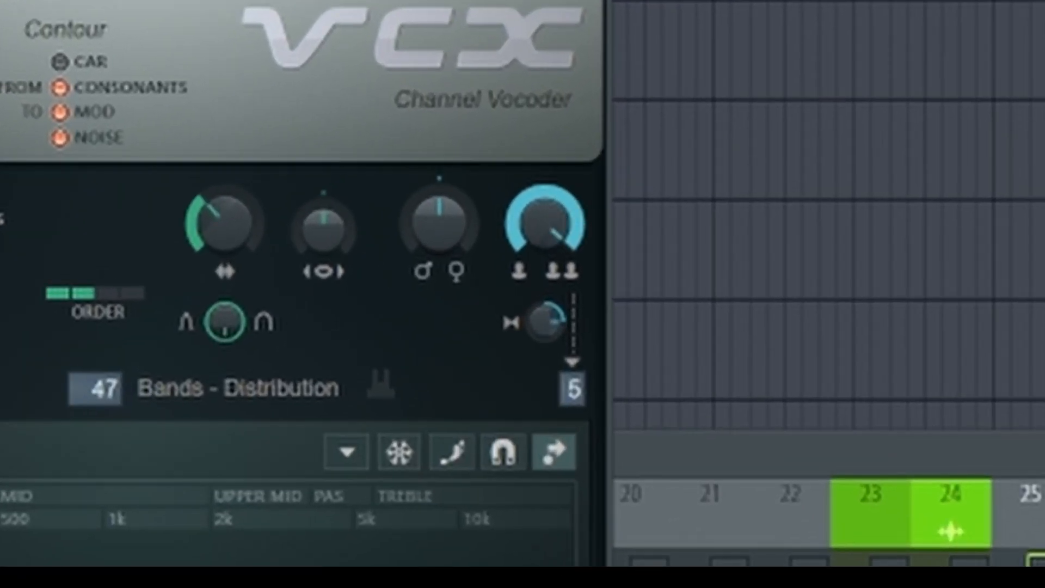
{"action": "key", "text": "space"}
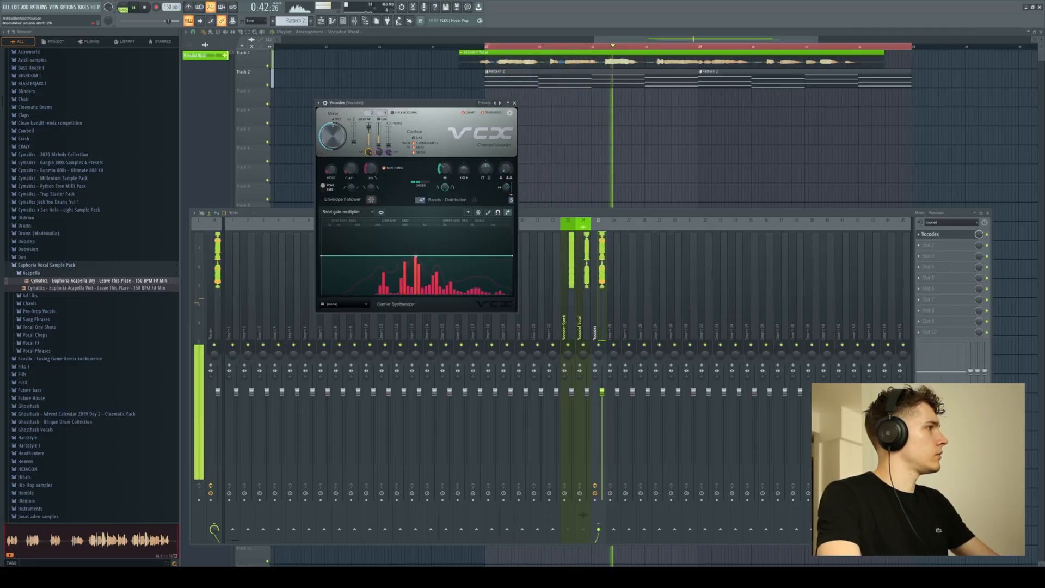
{"action": "key", "text": "space"}
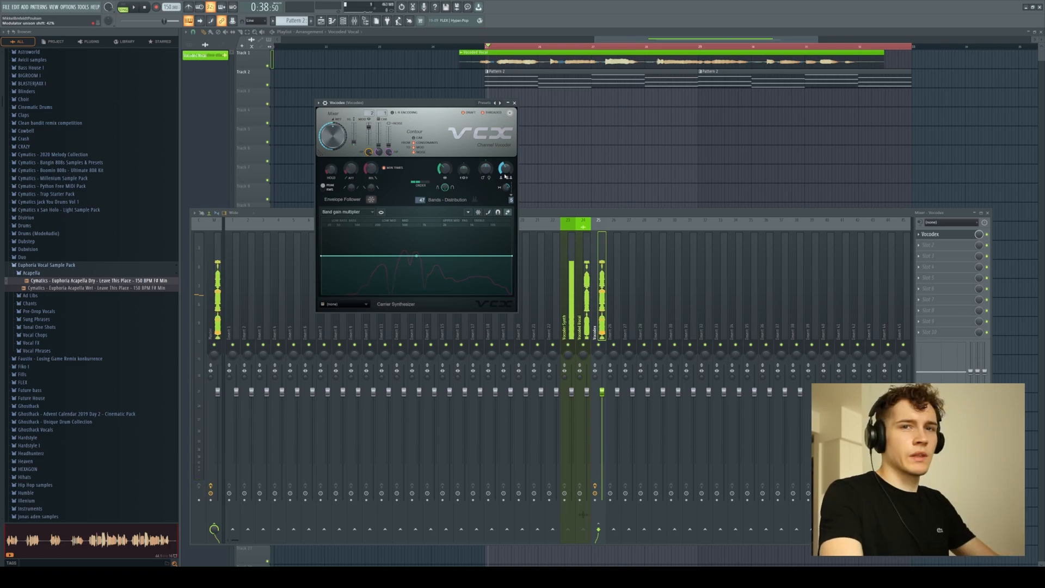
Fine-tune the Vocodex sound by adjusting the modulator pitch shift, formant shift and band settings during playback.
{"action": "left_click_drag", "start_coordinate": [486, 169], "coordinate": [485, 195]}
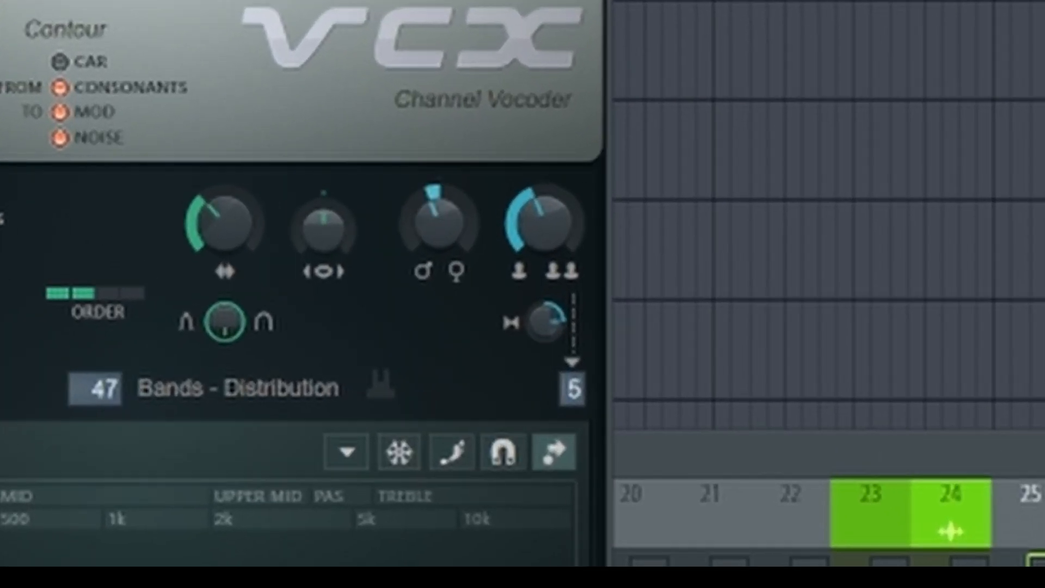
{"action": "left_click_drag", "start_coordinate": [440, 222], "coordinate": [440, 200]}
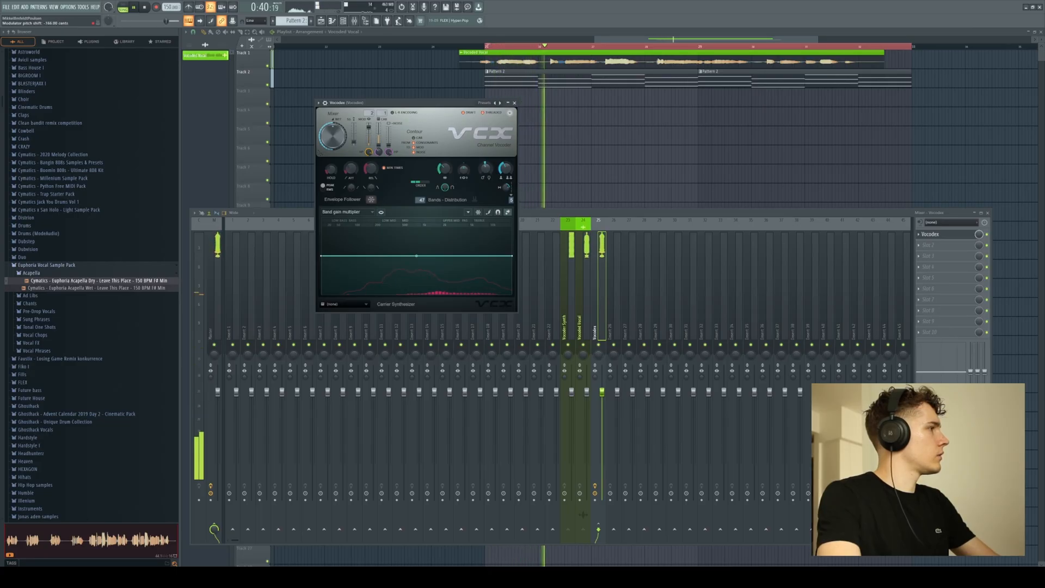
{"action": "left_click_drag", "start_coordinate": [464, 170], "coordinate": [463, 159]}
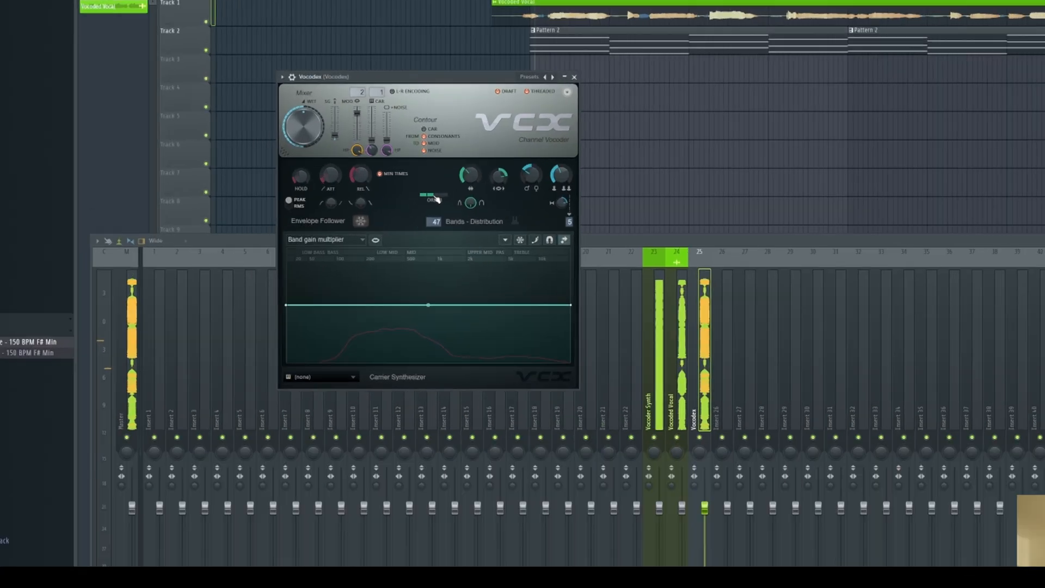
{"action": "left_click_drag", "start_coordinate": [436, 199], "coordinate": [445, 195]}
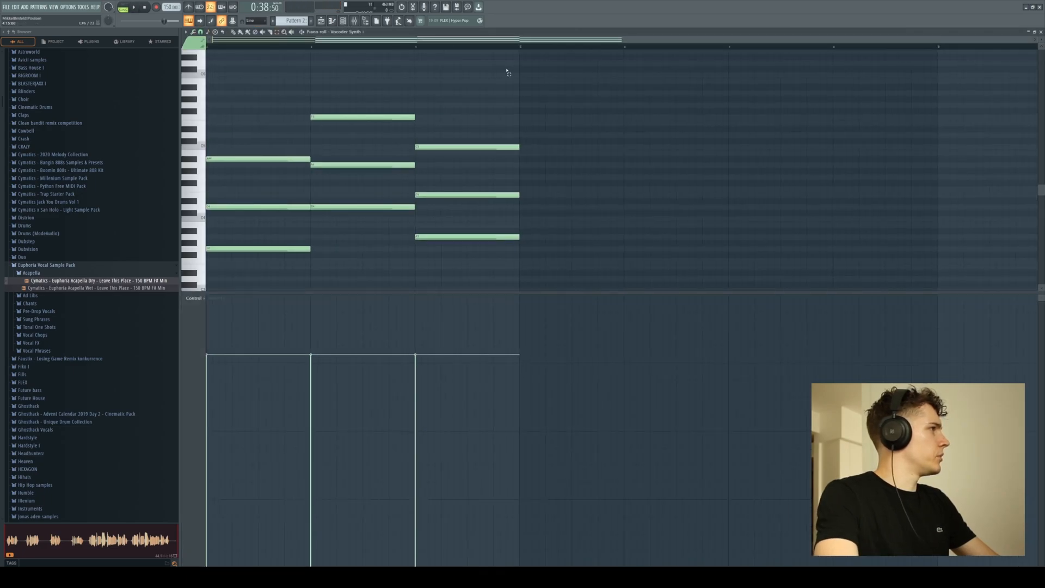
Add one high sustained note on top of each of the four Vocoder Synth chords while the loop plays.
{"action": "left_click_drag", "start_coordinate": [436, 39], "coordinate": [334, 44]}
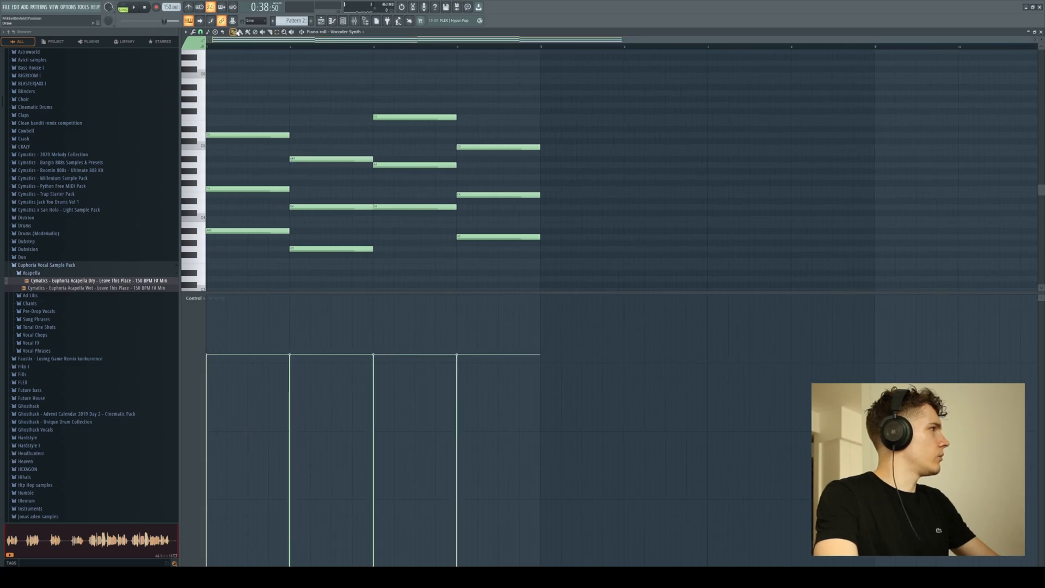
{"action": "scroll", "coordinate": [234, 109], "scroll_direction": "up", "scroll_amount": 2}
{"action": "left_click", "coordinate": [218, 129]}
{"action": "key", "text": "space"}
{"action": "left_click", "coordinate": [295, 141]}
{"action": "left_click", "coordinate": [379, 129]}
{"action": "left_click", "coordinate": [461, 142]}
{"action": "scroll", "coordinate": [545, 131], "scroll_direction": "down", "scroll_amount": 2}
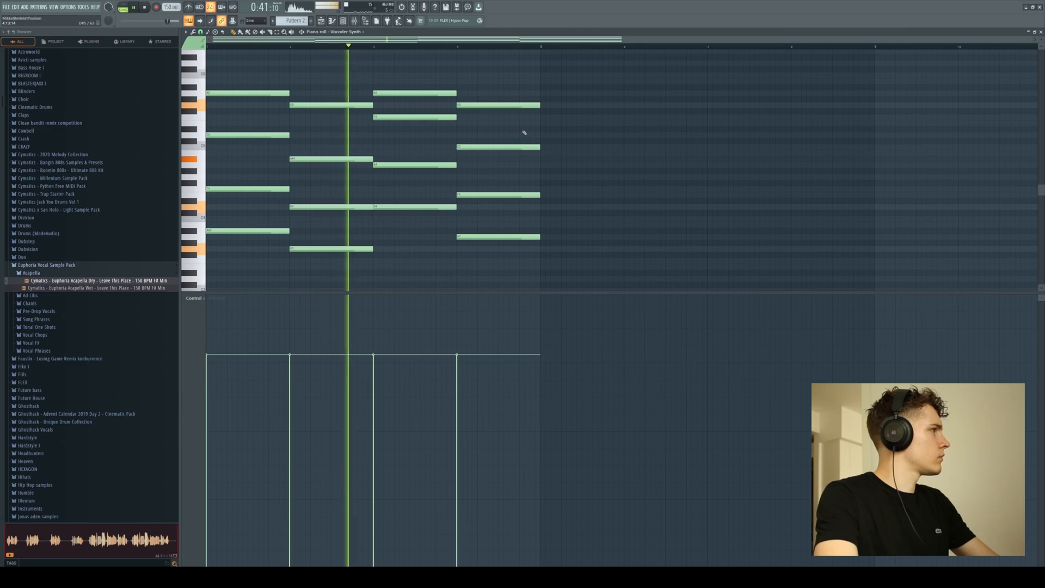
Copy the root notes of the four chords two octaves down as bass notes and clear the note selection.
{"action": "left_click_drag", "start_coordinate": [579, 261], "coordinate": [207, 87]}
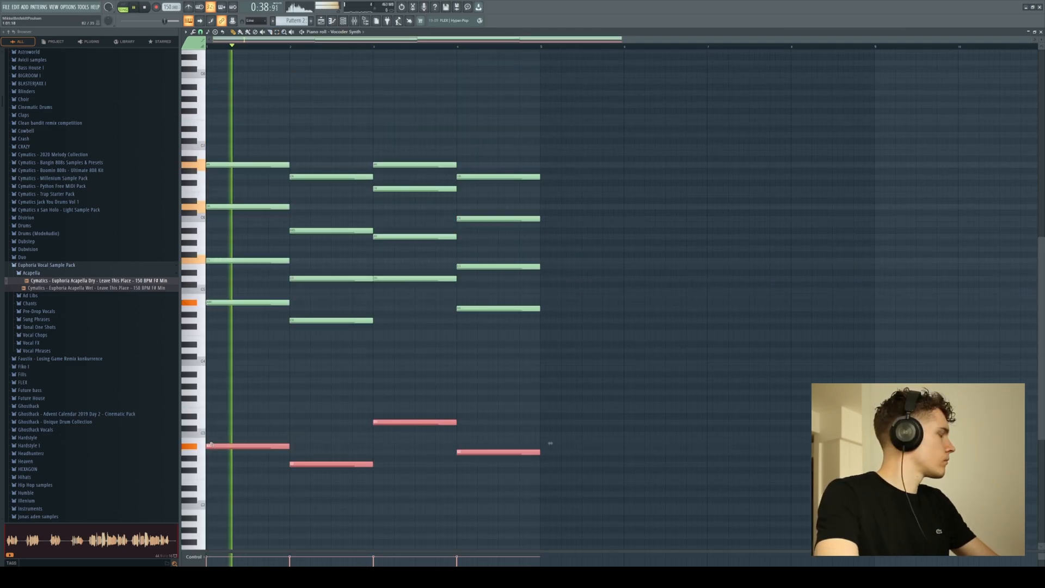
{"action": "left_click", "coordinate": [407, 369]}
{"action": "right_click", "coordinate": [407, 369]}
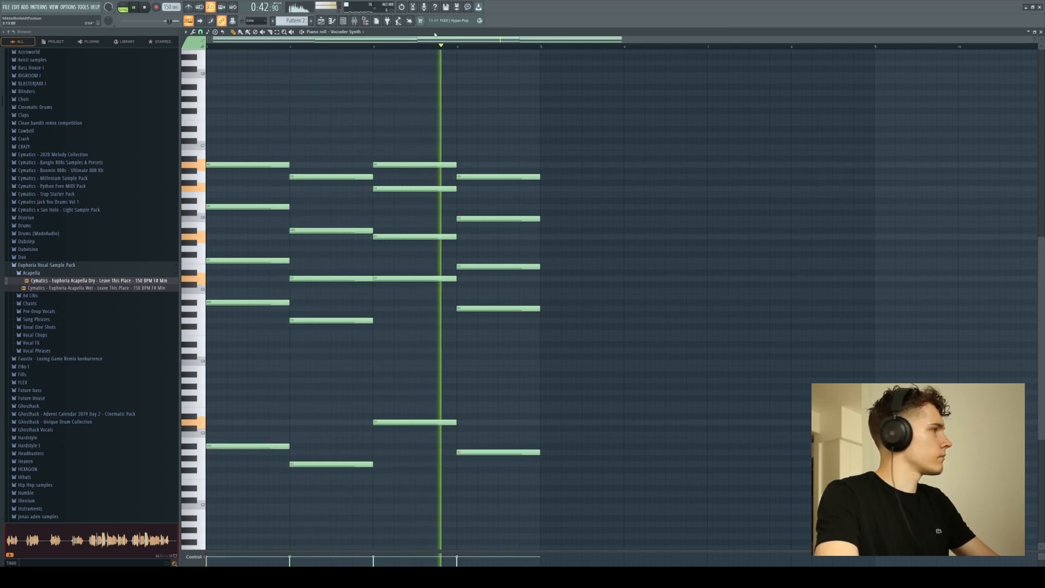
Reshape the Vocodex band gain multiplier curve to roll off the low bands further and boost the high bands during playback.
{"action": "key", "text": "F9"}
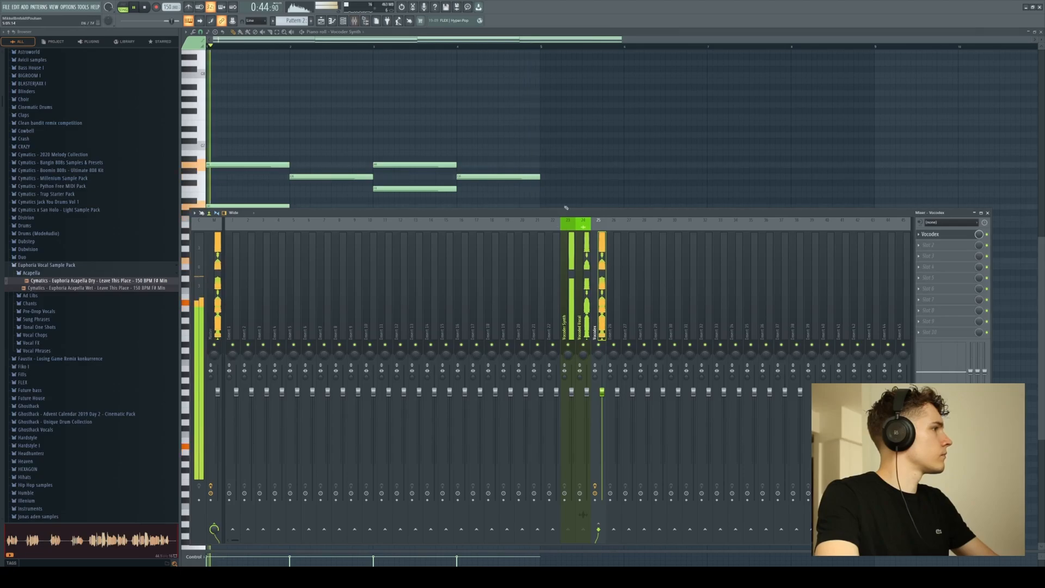
{"action": "key", "text": "space"}
{"action": "key", "text": "F6"}
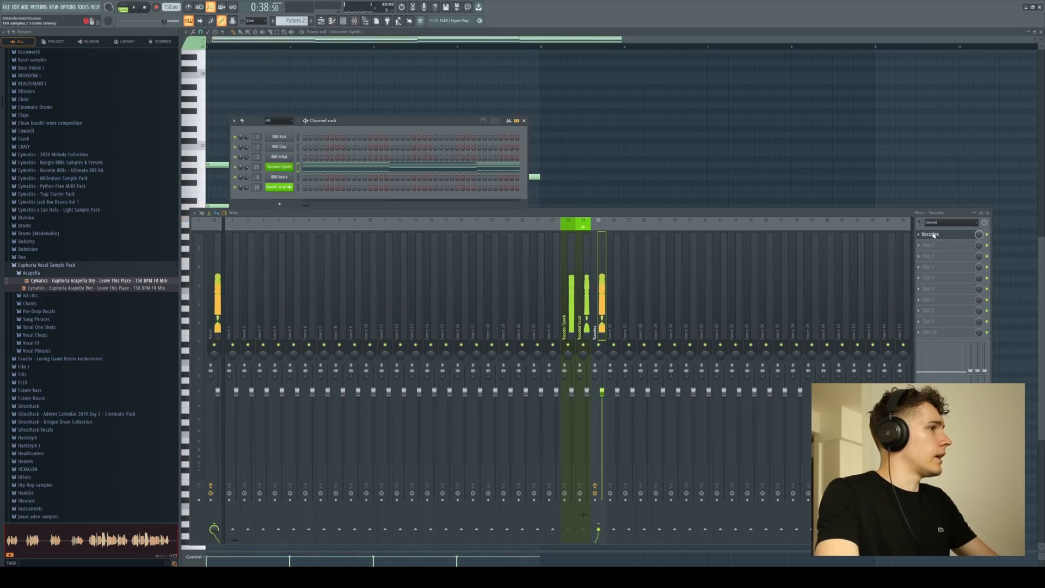
{"action": "left_click", "coordinate": [932, 234]}
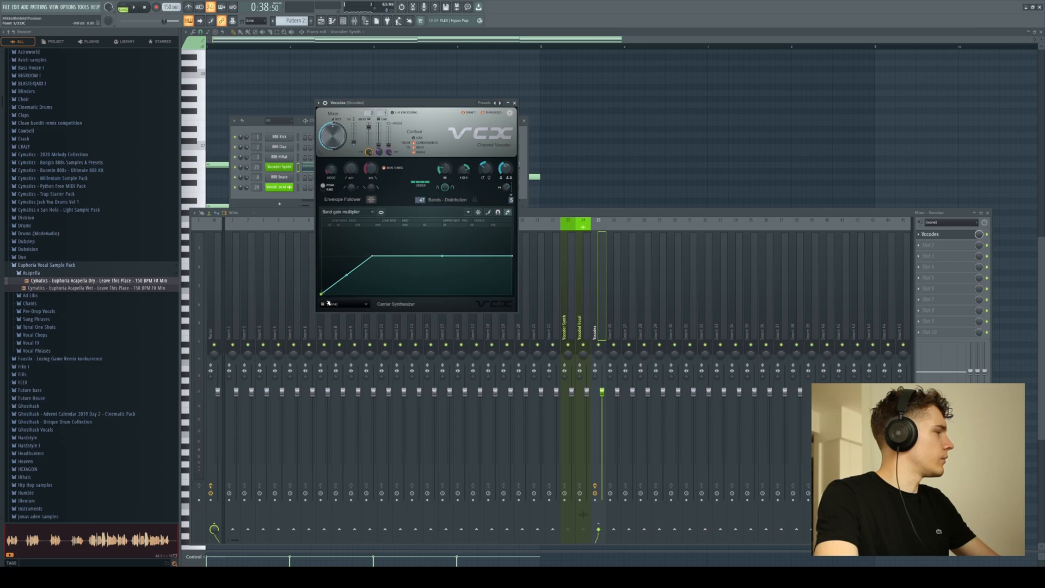
{"action": "key", "text": "space"}
{"action": "left_click_drag", "start_coordinate": [347, 276], "coordinate": [428, 256]}
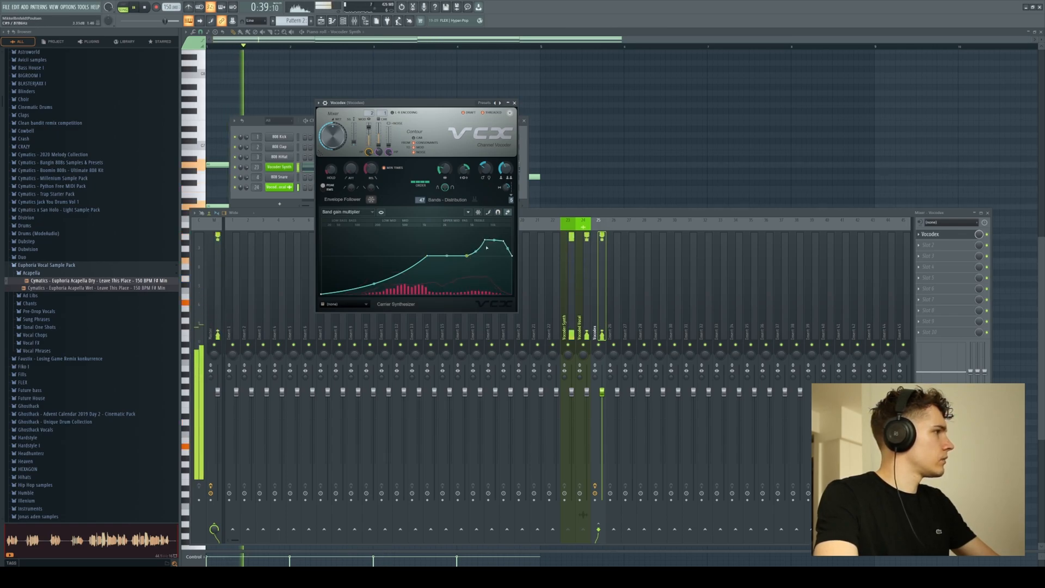
{"action": "left_click_drag", "start_coordinate": [484, 241], "coordinate": [482, 241]}
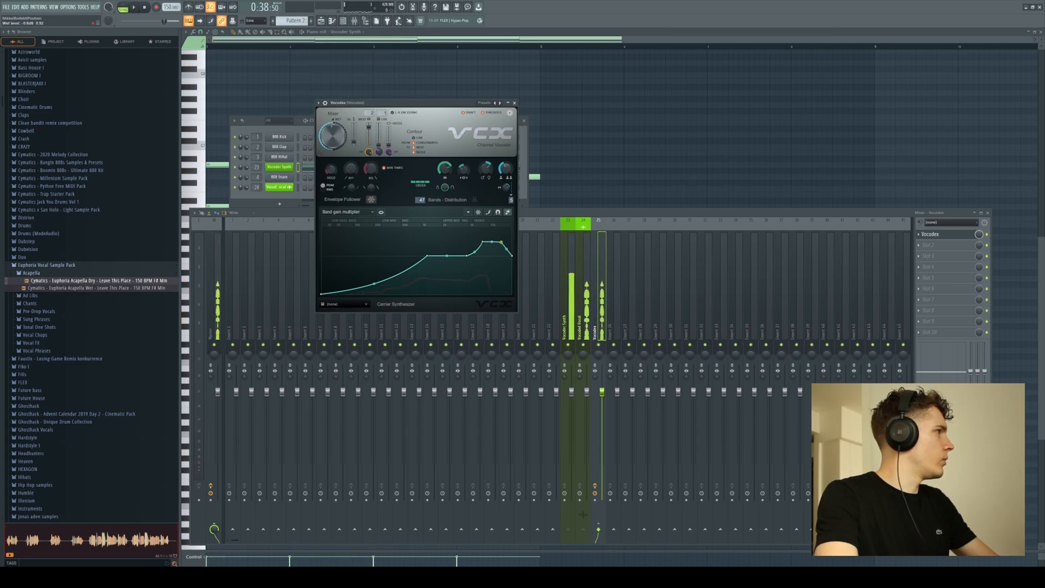
{"action": "key", "text": "space"}
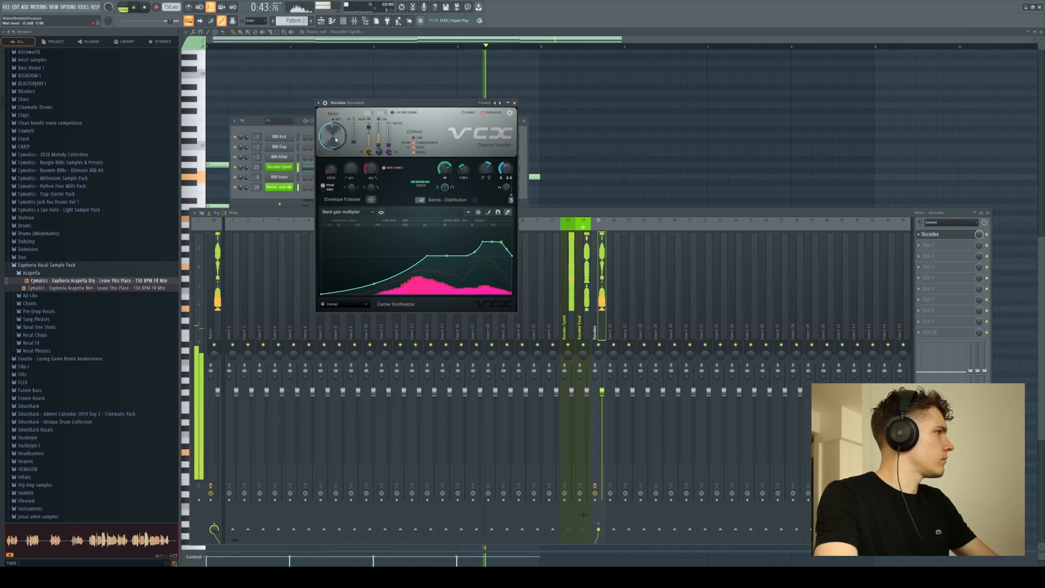
{"action": "left_click", "coordinate": [515, 103]}
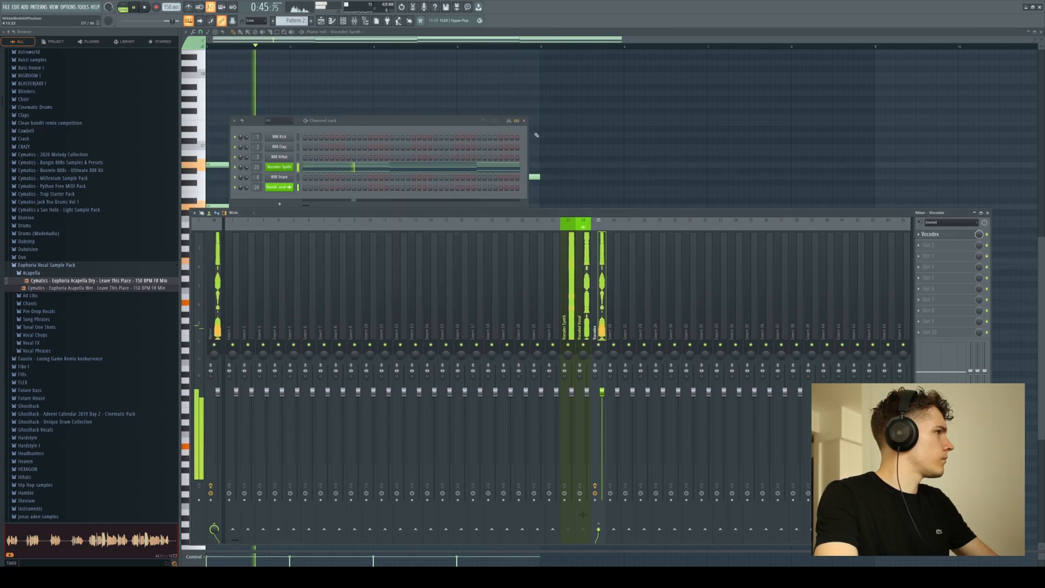
{"action": "key", "text": "space"}
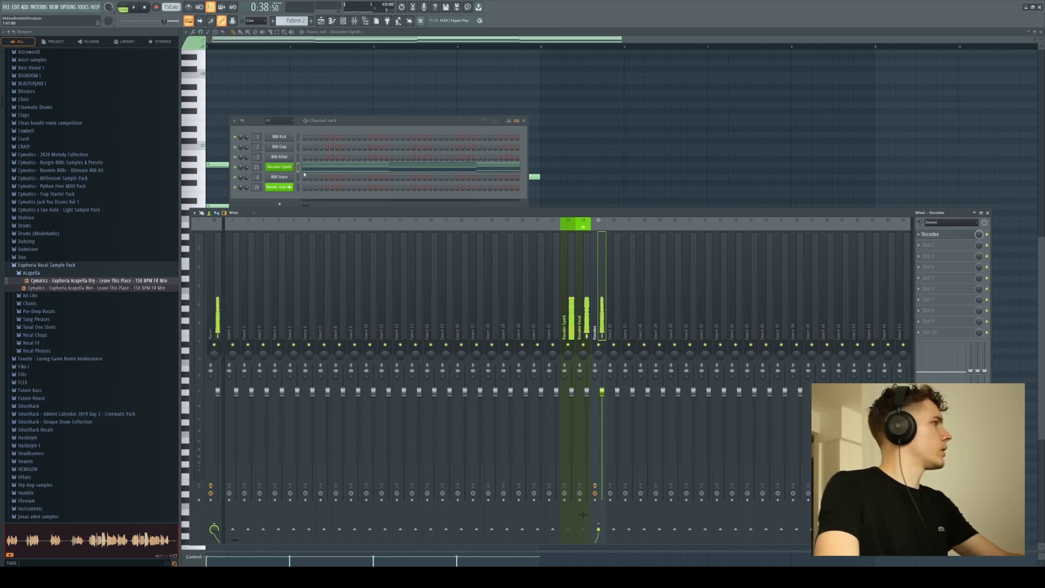
Clone the Vocoder Synth channel and choose a pad preset in the cloned Serum.
{"action": "right_click", "coordinate": [283, 169]}
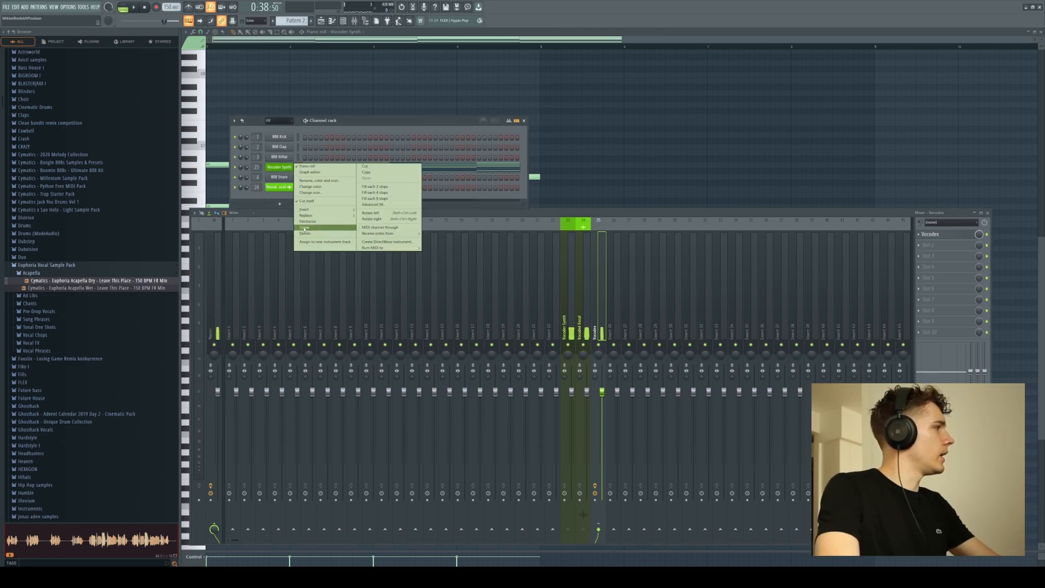
{"action": "left_click", "coordinate": [304, 227]}
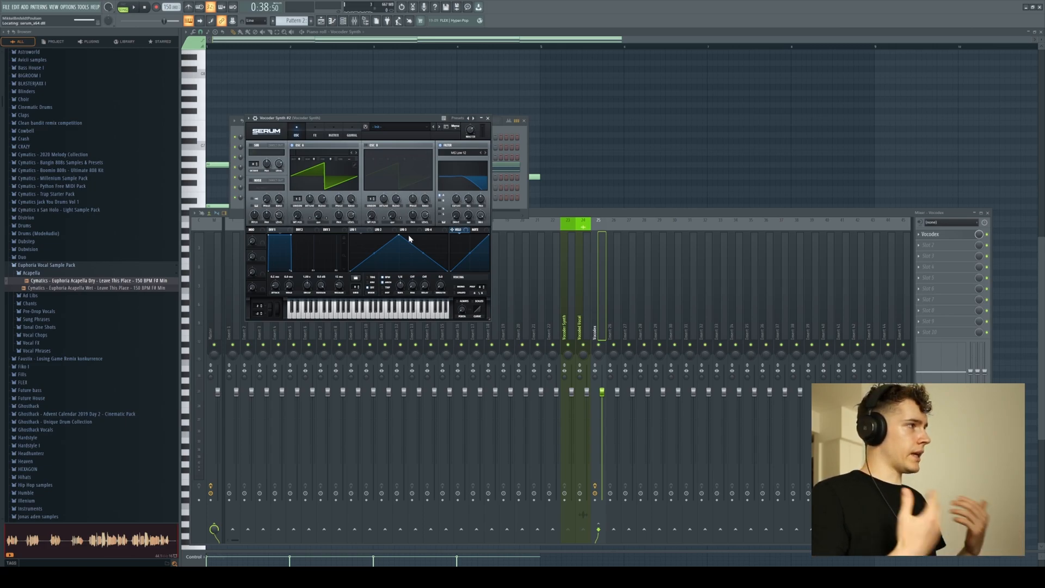
{"action": "left_click", "coordinate": [425, 129]}
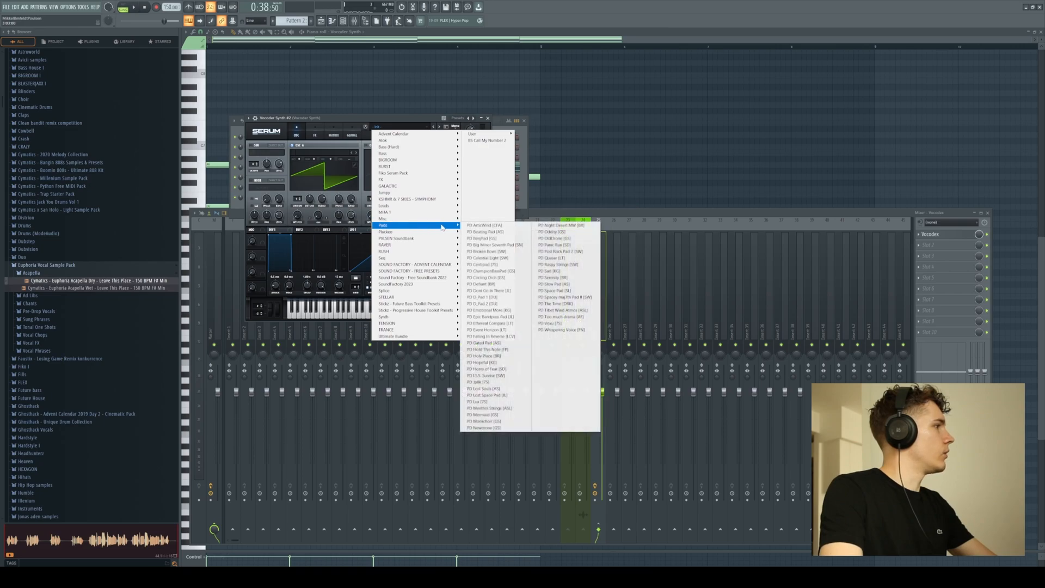
{"action": "left_click", "coordinate": [494, 271]}
{"action": "key", "text": "Escape"}
{"action": "key", "text": "space"}
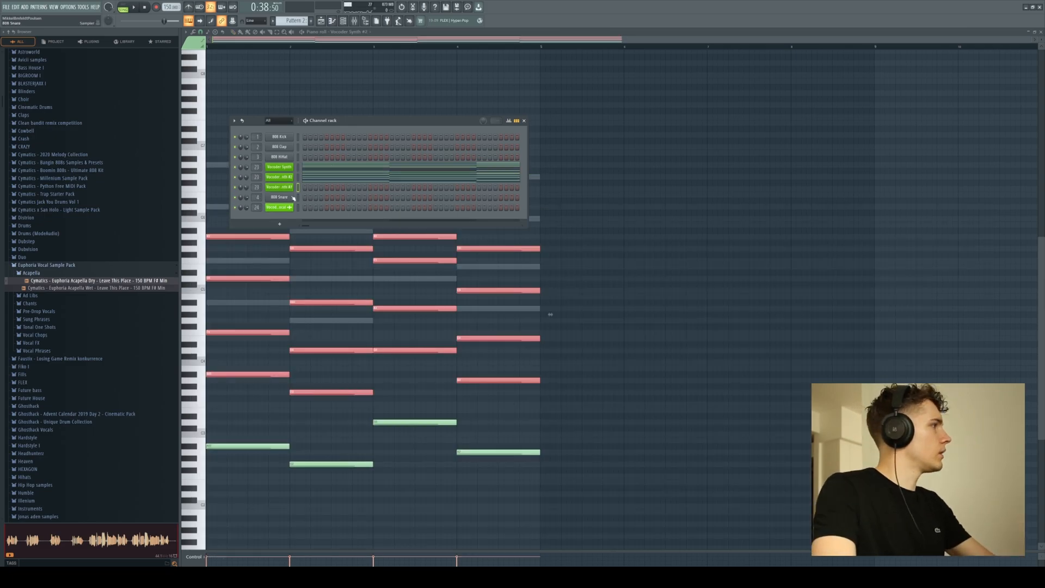
Replace the Vocoder Synth #3 channel's instrument with reFX Nexus and play the loop.
{"action": "right_click", "coordinate": [288, 188]}
{"action": "mouse_move", "coordinate": [321, 238]}
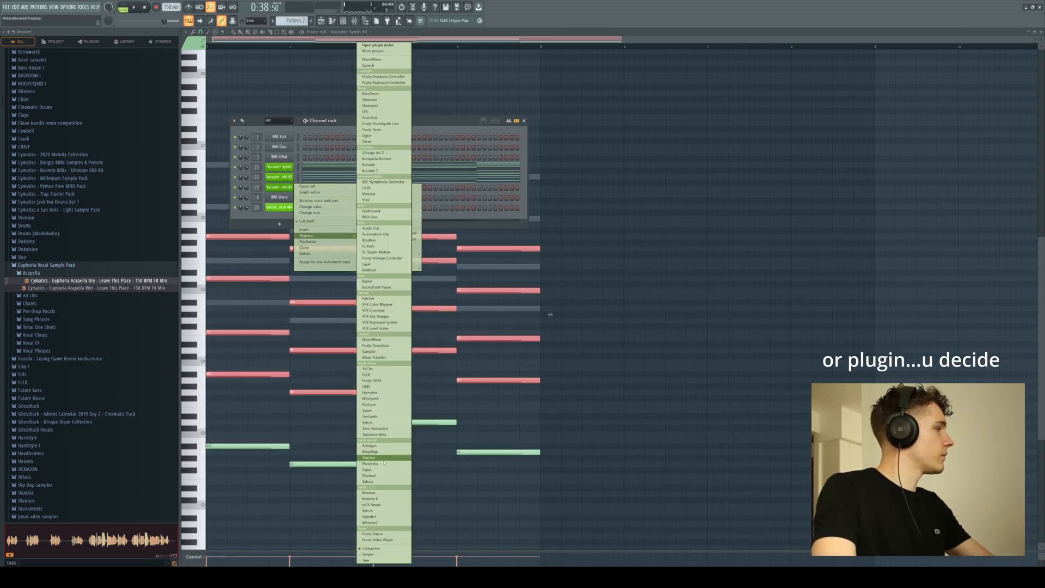
{"action": "left_click", "coordinate": [371, 504]}
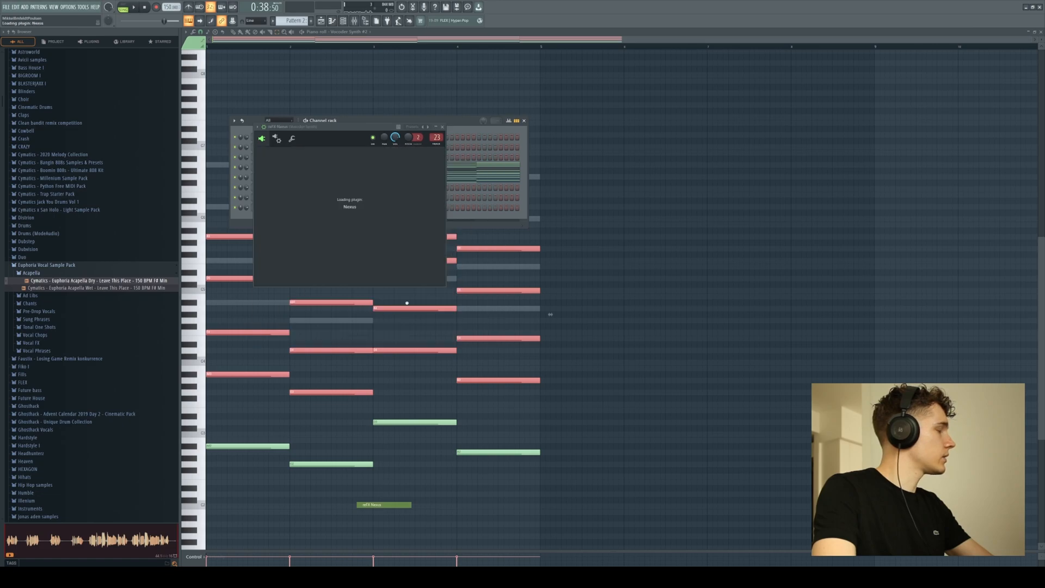
{"action": "left_click", "coordinate": [480, 127]}
{"action": "key", "text": "space"}
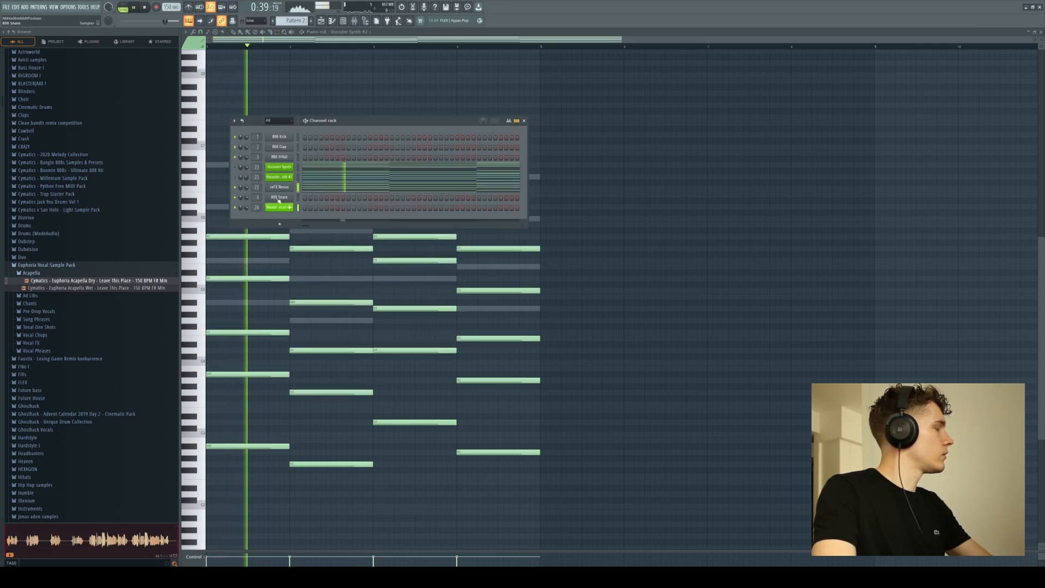
Delete the upper chord notes in the Nexus channel and raise the remaining bass notes by one octave.
{"action": "left_click", "coordinate": [313, 190]}
{"action": "key", "text": "space"}
{"action": "left_click_drag", "start_coordinate": [255, 197], "coordinate": [516, 403]}
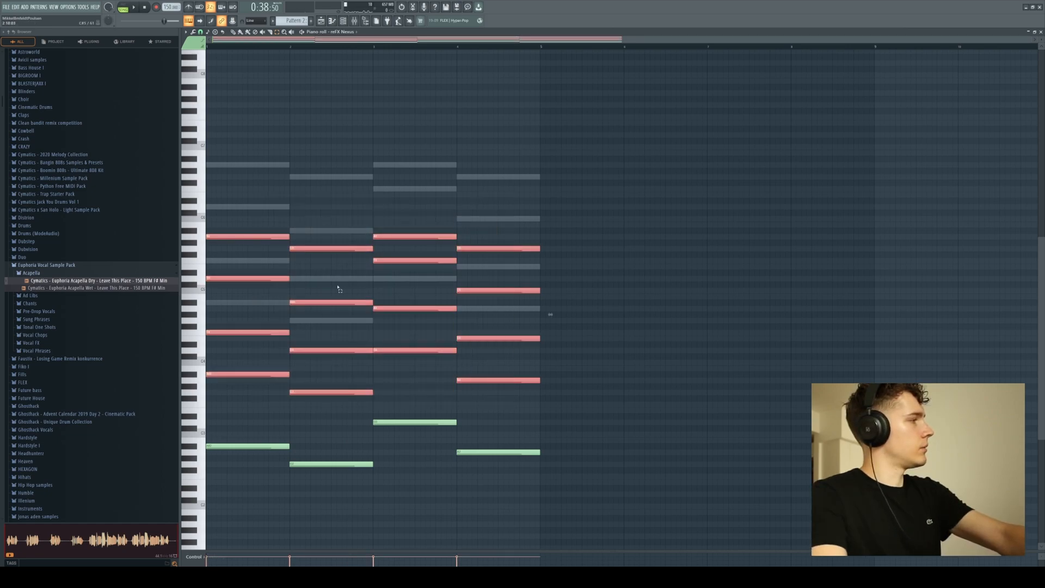
{"action": "key", "text": "Delete"}
{"action": "left_click", "coordinate": [344, 21]}
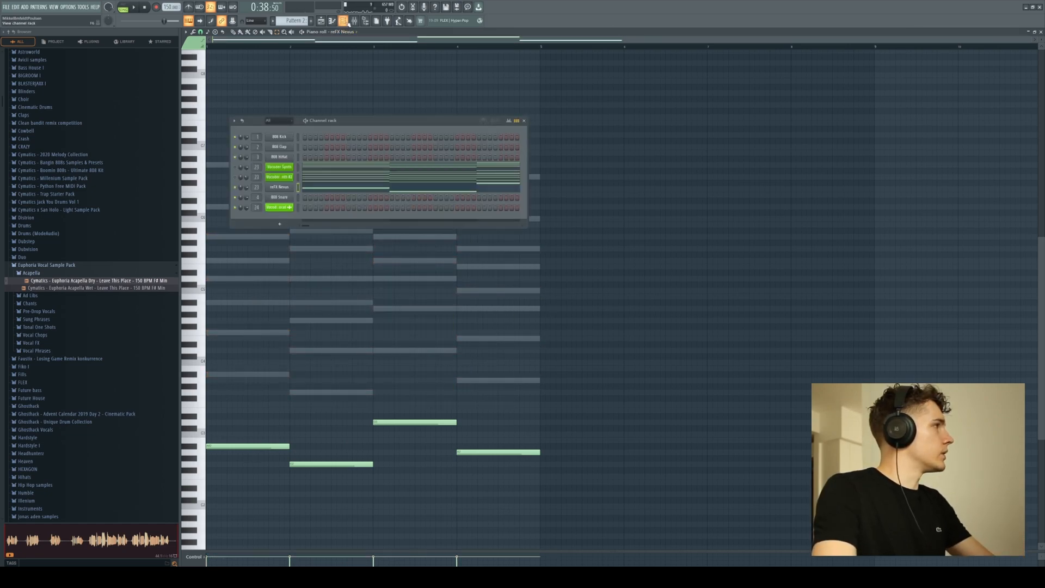
{"action": "left_click_drag", "start_coordinate": [543, 495], "coordinate": [191, 404]}
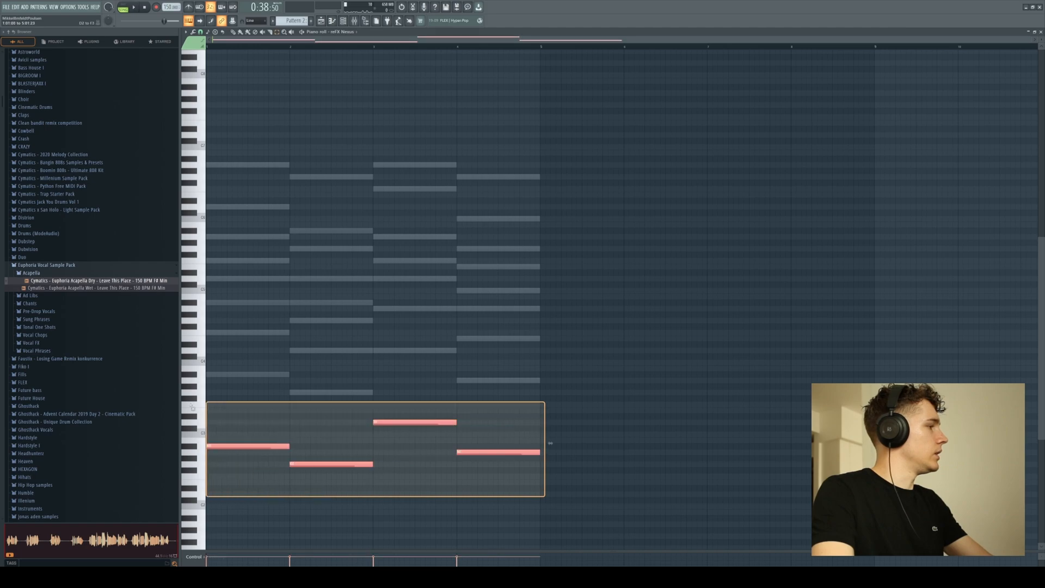
{"action": "key", "text": "ctrl+Up"}
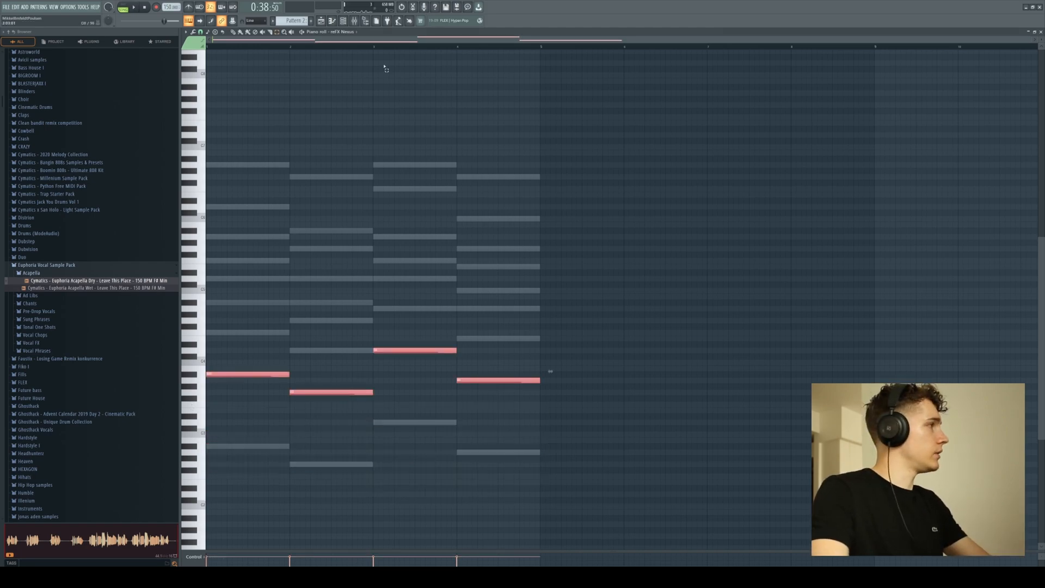
Play back the layered synths and inspect the sound loaded in the Nexus channel.
{"action": "key", "text": "space"}
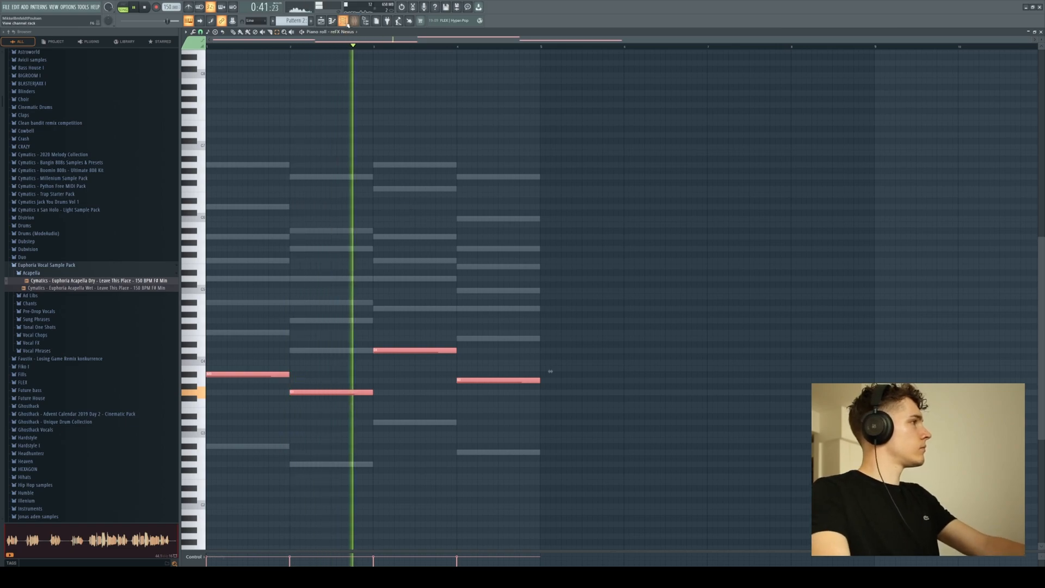
{"action": "key", "text": "F6"}
{"action": "left_click", "coordinate": [282, 191]}
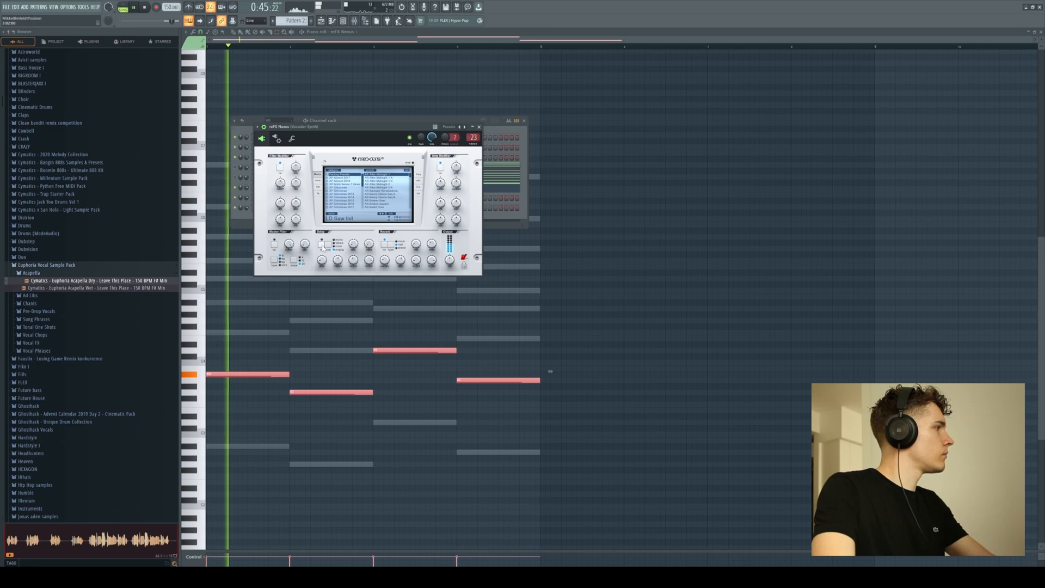
{"action": "left_click", "coordinate": [479, 127]}
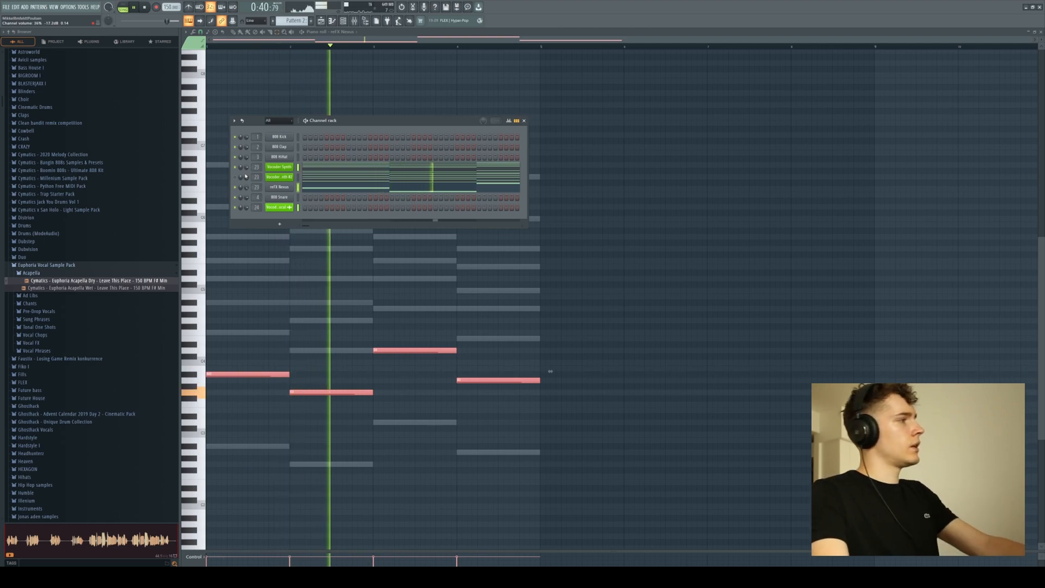
{"action": "key", "text": "space"}
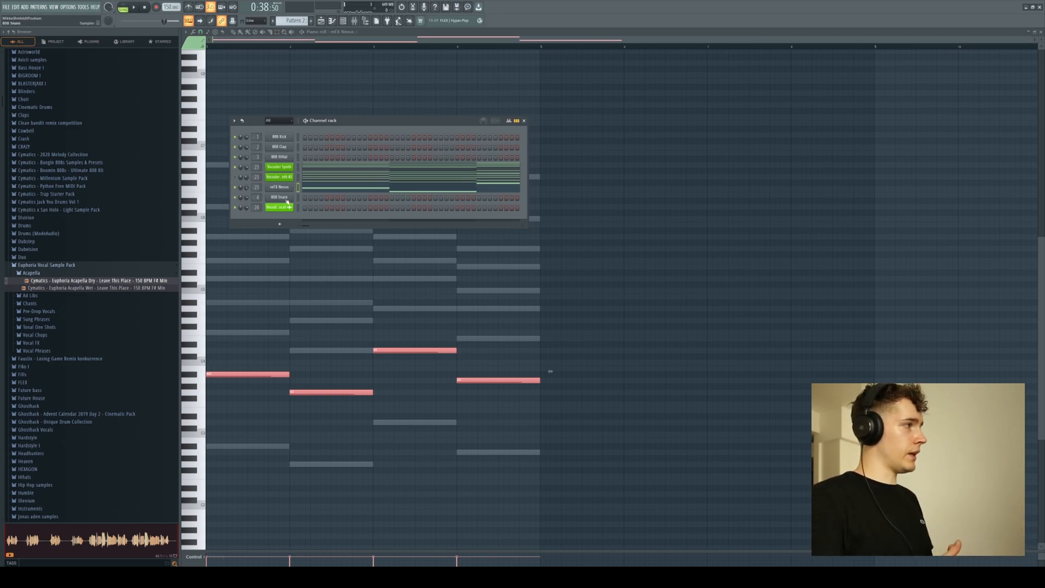
Clone the Nexus channel and open the clone's piano roll.
{"action": "key", "text": "space"}
{"action": "right_click", "coordinate": [287, 188]}
{"action": "left_click", "coordinate": [318, 247]}
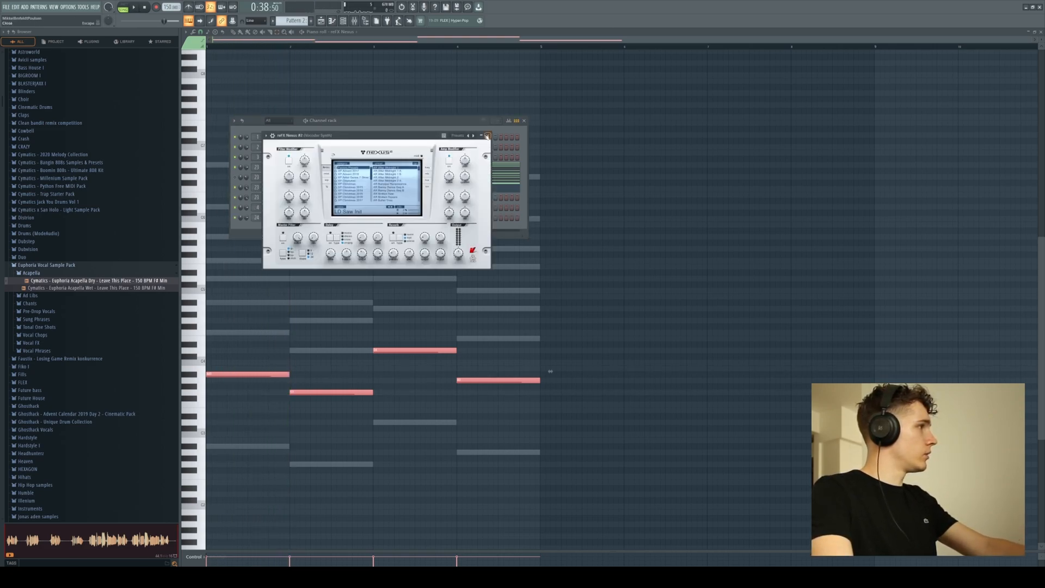
{"action": "left_click", "coordinate": [487, 136]}
{"action": "right_click", "coordinate": [286, 199]}
{"action": "left_click", "coordinate": [304, 198]}
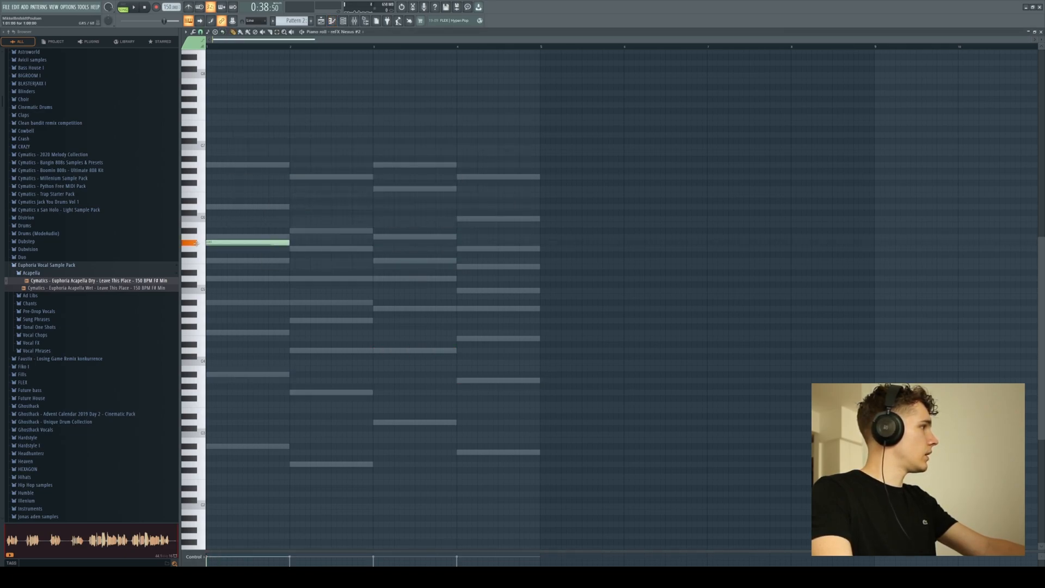
Draw a high melody line of four sustained notes, one per chord, in the cloned Nexus channel during playback.
{"action": "key", "text": "space"}
{"action": "left_click", "coordinate": [298, 230]}
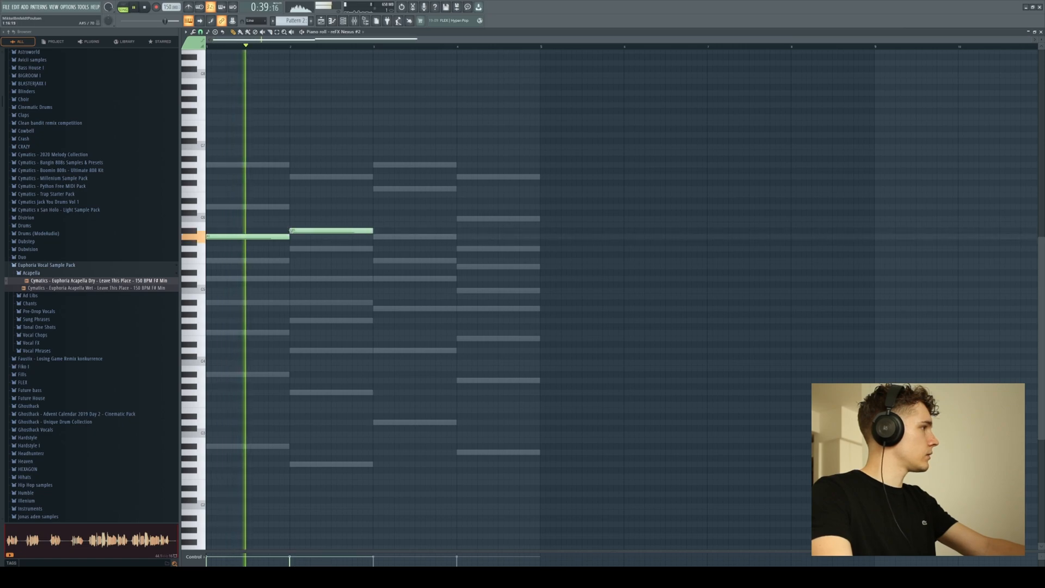
{"action": "left_click", "coordinate": [379, 237]}
{"action": "left_click", "coordinate": [460, 247]}
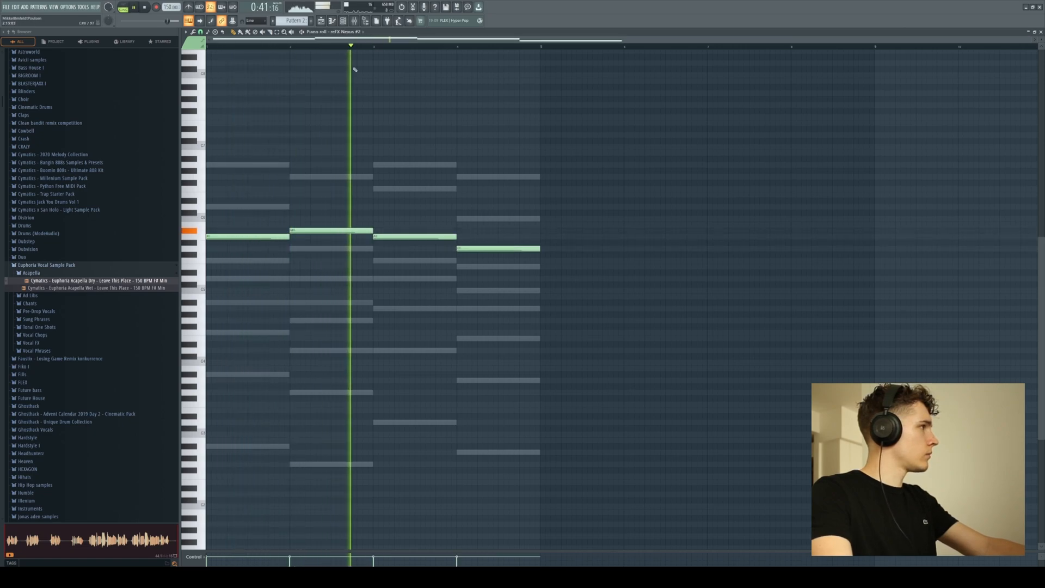
{"action": "left_click", "coordinate": [343, 22]}
{"action": "left_click", "coordinate": [344, 21]}
{"action": "left_click", "coordinate": [343, 21]}
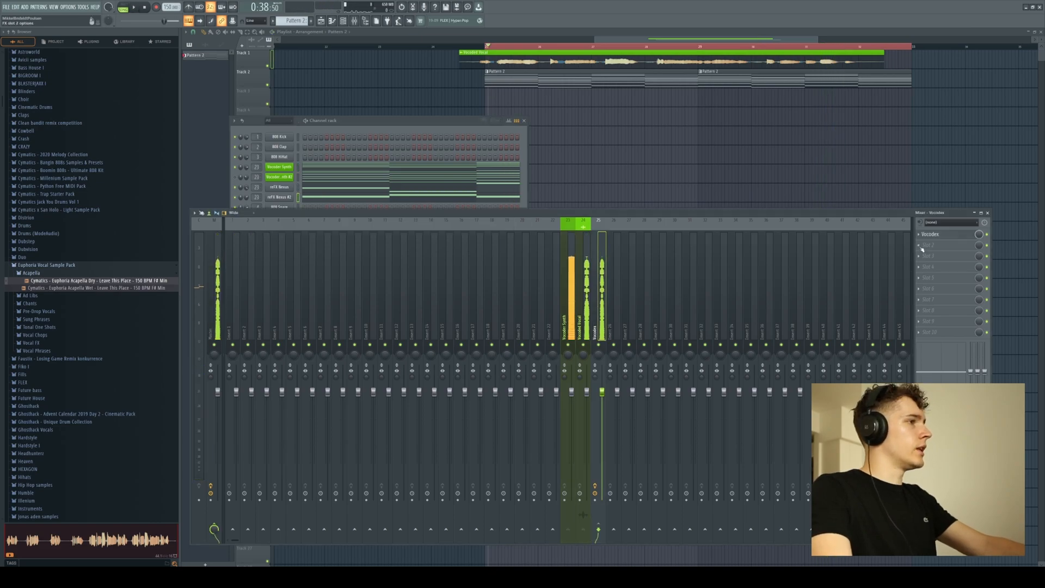
Load the OTT compressor on the Vocodex mixer track and move it down to slot 8.
{"action": "left_click", "coordinate": [922, 248]}
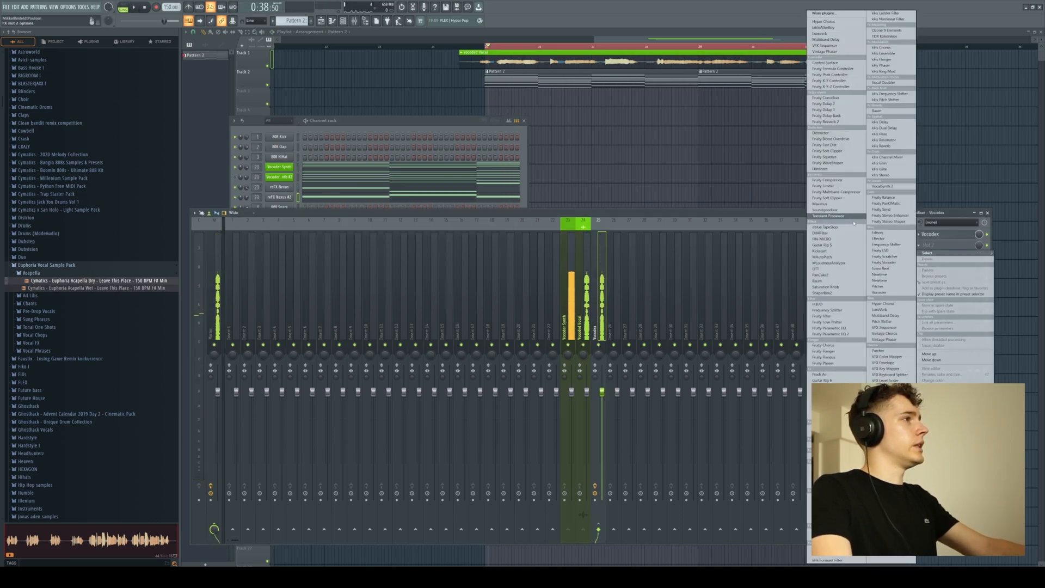
{"action": "left_click", "coordinate": [831, 270]}
{"action": "scroll", "coordinate": [928, 248], "scroll_direction": "down", "scroll_amount": 4}
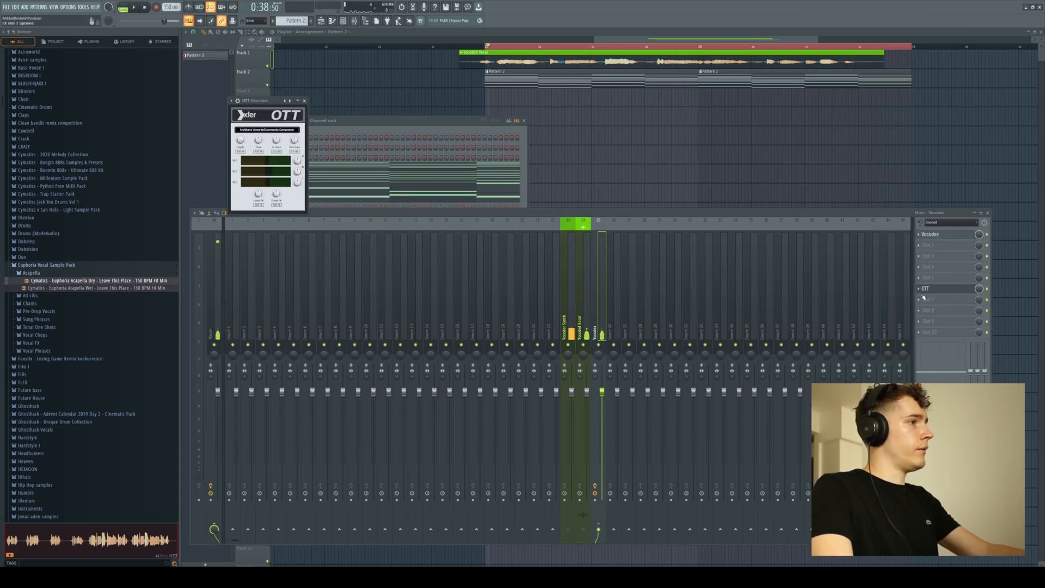
{"action": "scroll", "coordinate": [924, 312], "scroll_direction": "down", "scroll_amount": 2}
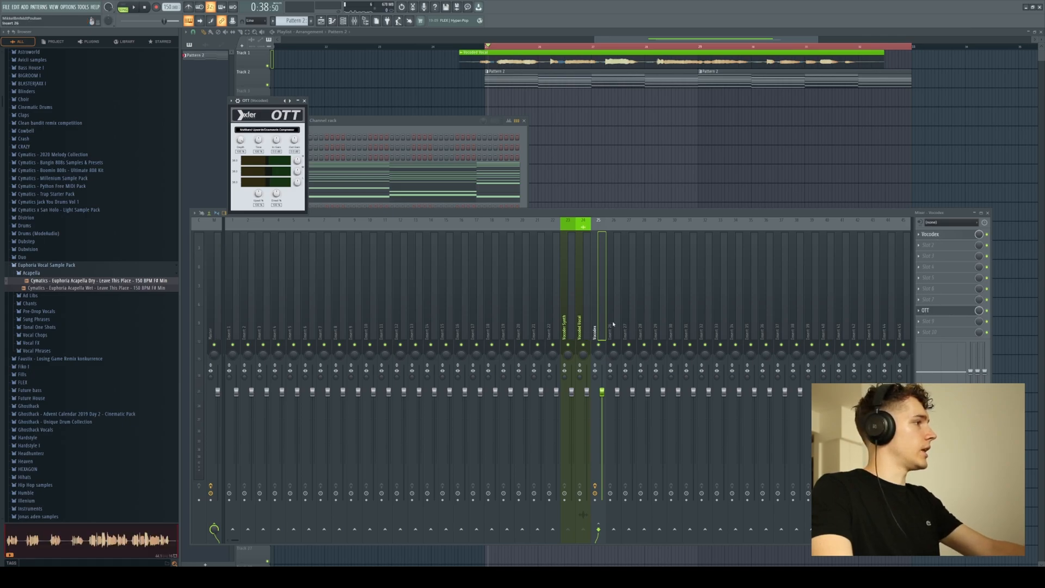
Audition the OTT-compressed vocoder, load the Raum reverb in slot 2 of the Vocodex mixer track, and play it back.
{"action": "left_click", "coordinate": [305, 102]}
{"action": "key", "text": "space"}
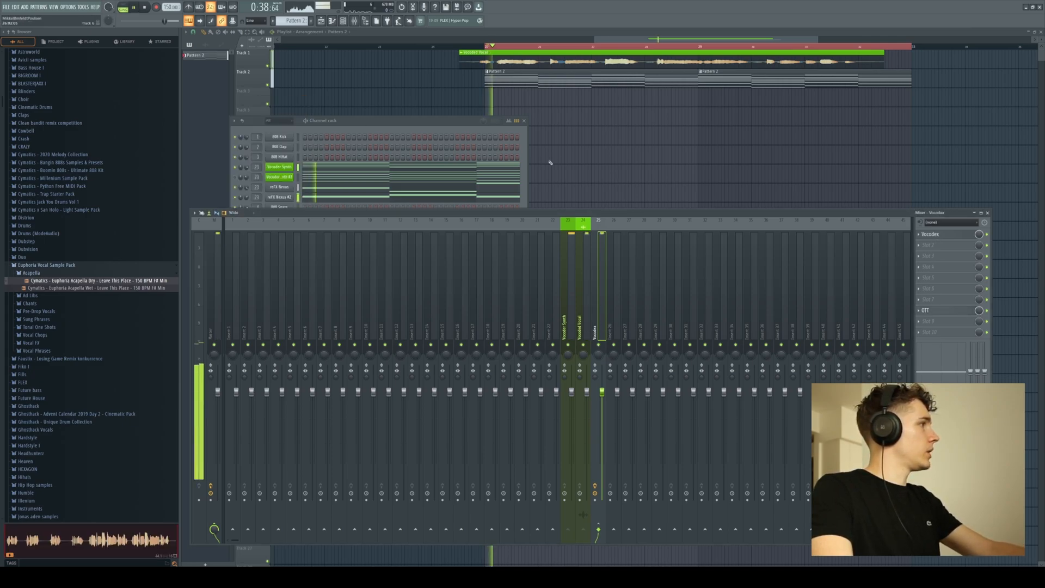
{"action": "left_click", "coordinate": [925, 333]}
{"action": "mouse_move", "coordinate": [947, 253]}
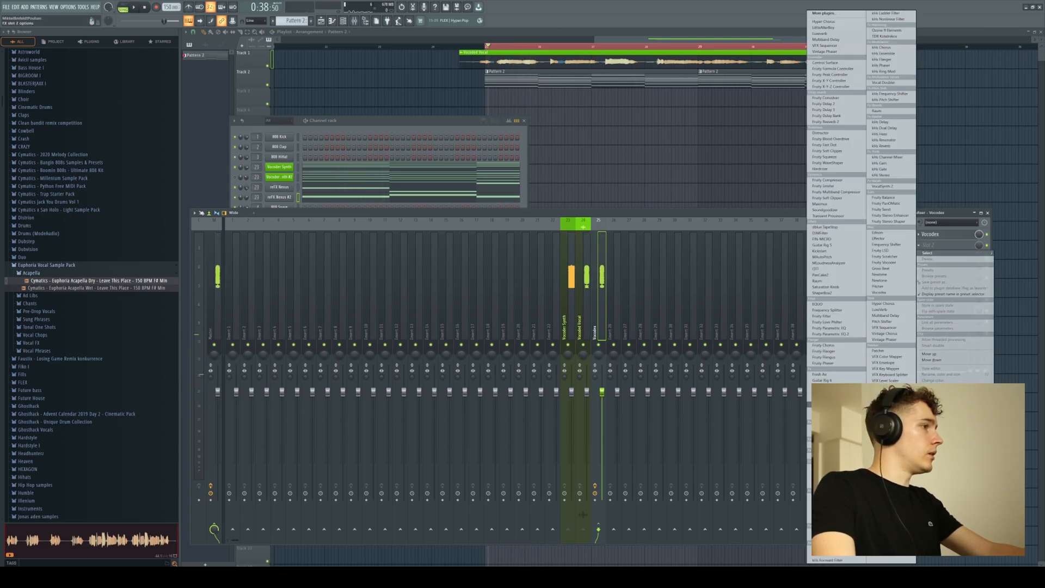
{"action": "left_click", "coordinate": [818, 281]}
{"action": "key", "text": "space"}
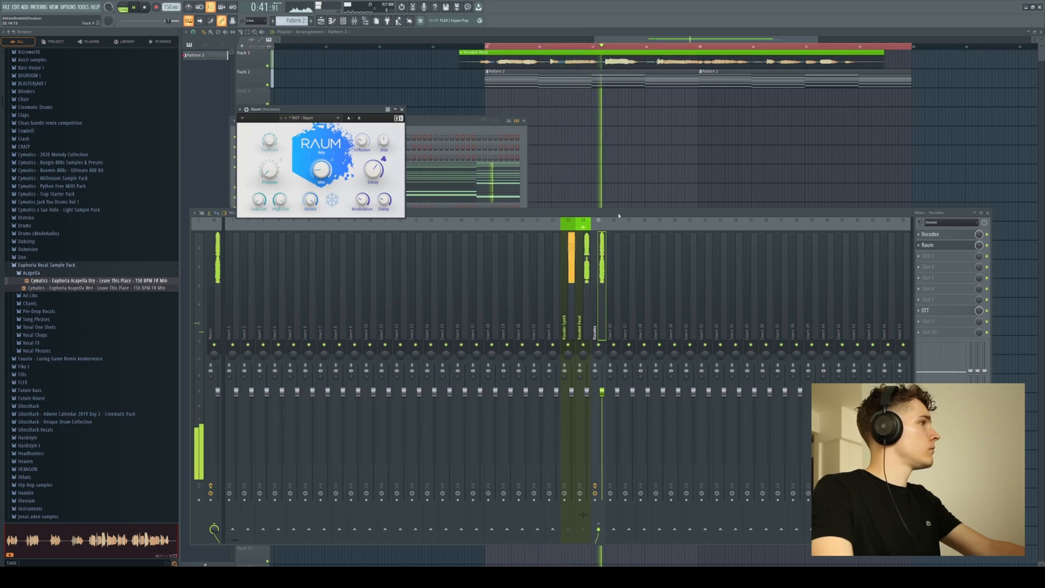
Stop playback and load the ValhallaFreqEcho delay in slot 3 of the Vocodex mixer track.
{"action": "key", "text": "space"}
{"action": "left_click", "coordinate": [926, 256]}
{"action": "mouse_move", "coordinate": [928, 264]}
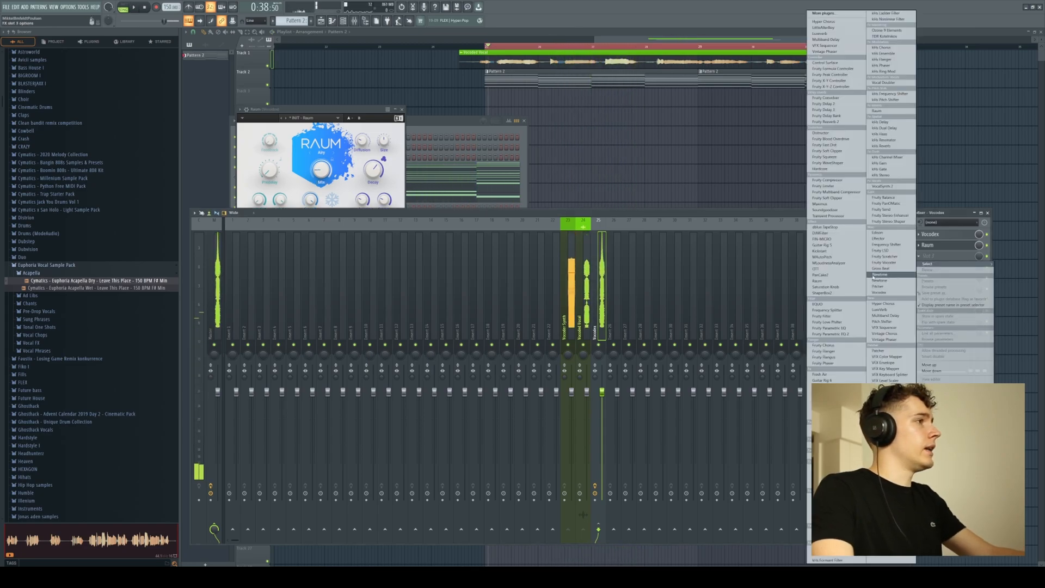
Play back the vocoded vocal with its effects chain and look over the synth layers in the channel rack.
{"action": "left_click", "coordinate": [135, 7]}
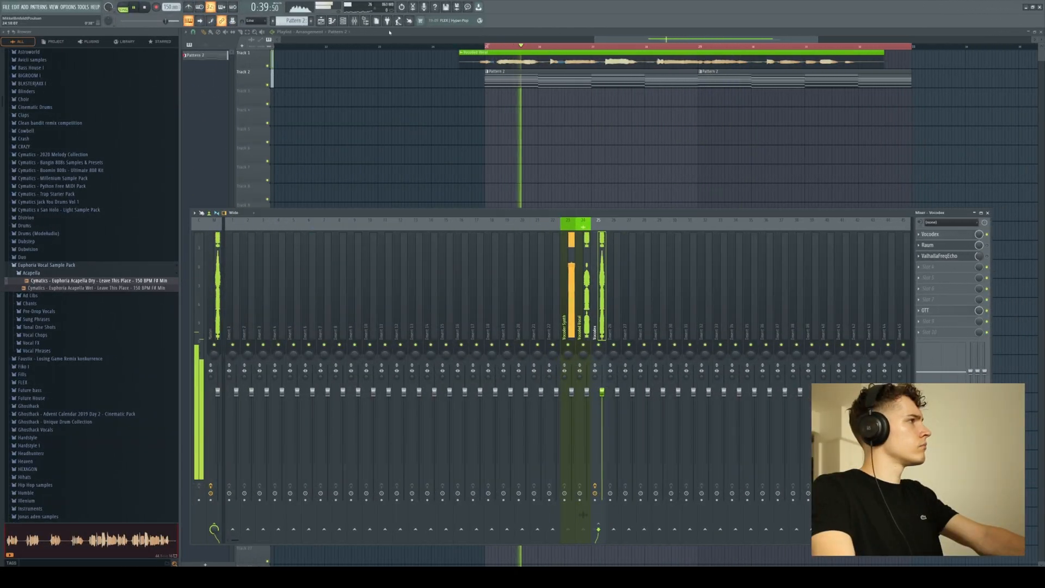
{"action": "left_click", "coordinate": [354, 21]}
{"action": "left_click", "coordinate": [343, 21]}
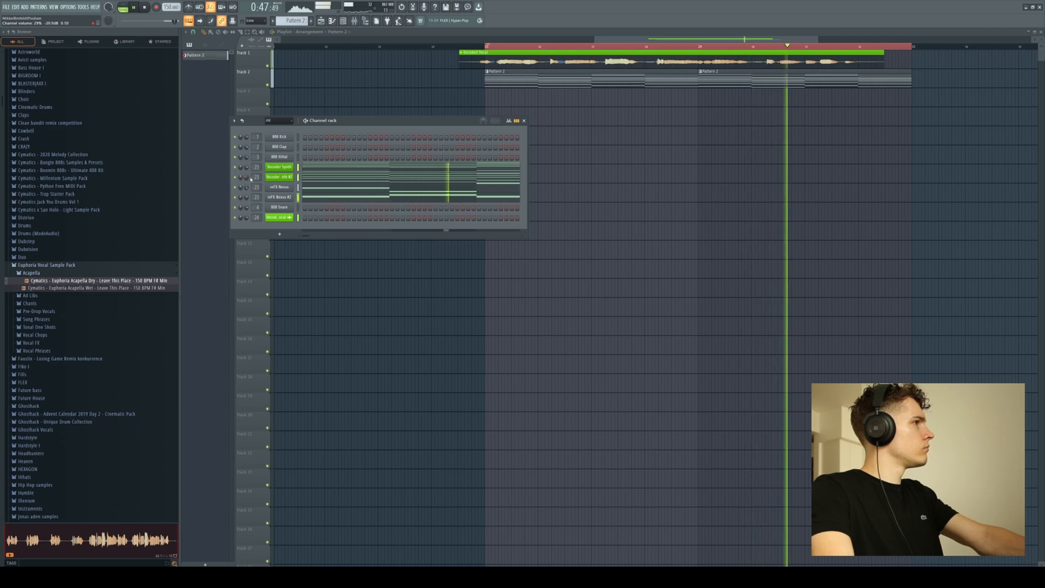
{"action": "key", "text": "F6"}
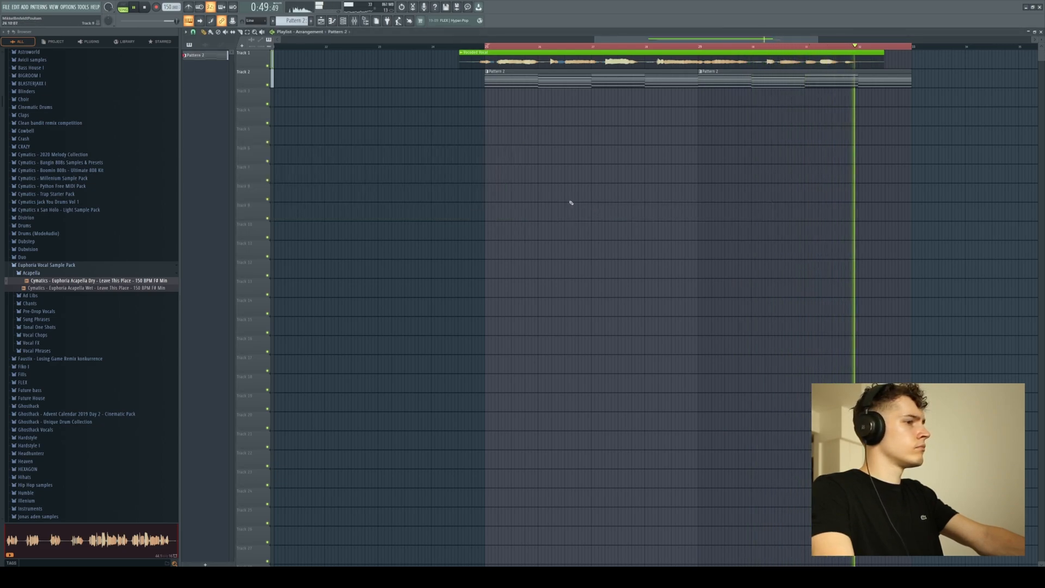